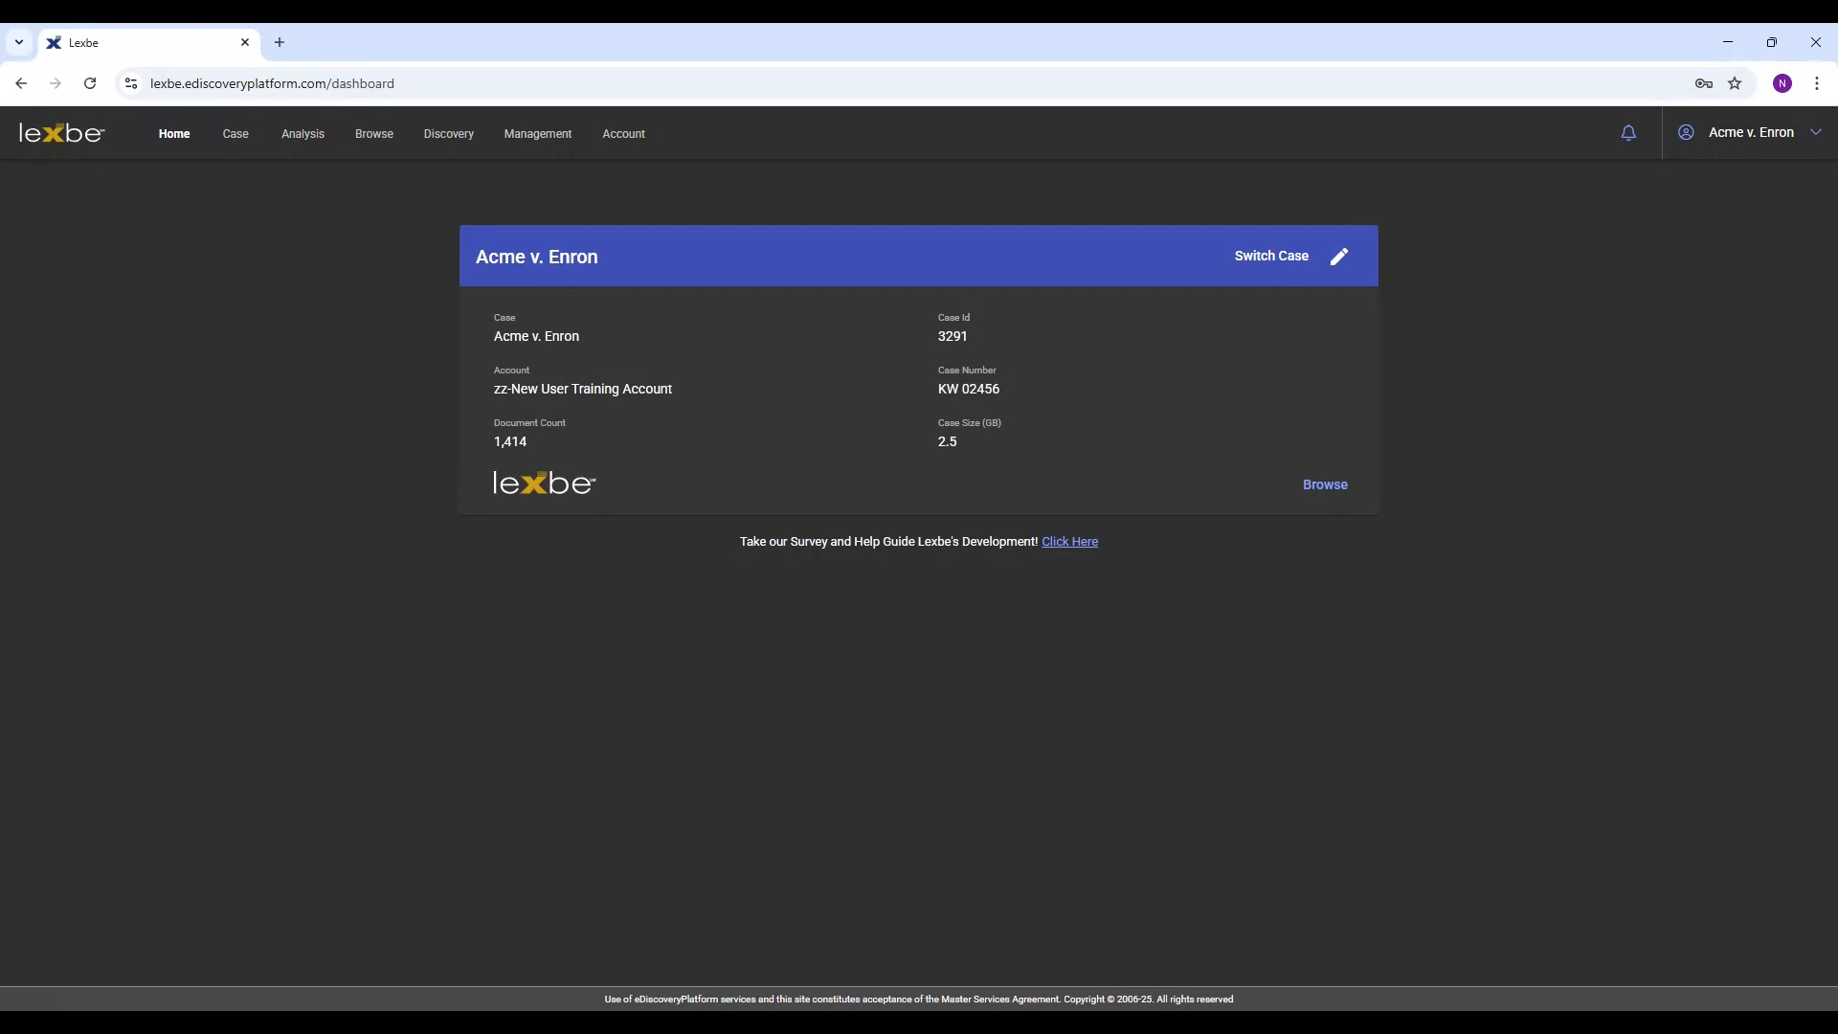
Create a new production job rather than continuing the existing ACME Bates range
{"action": "left_click", "coordinate": [449, 134]}
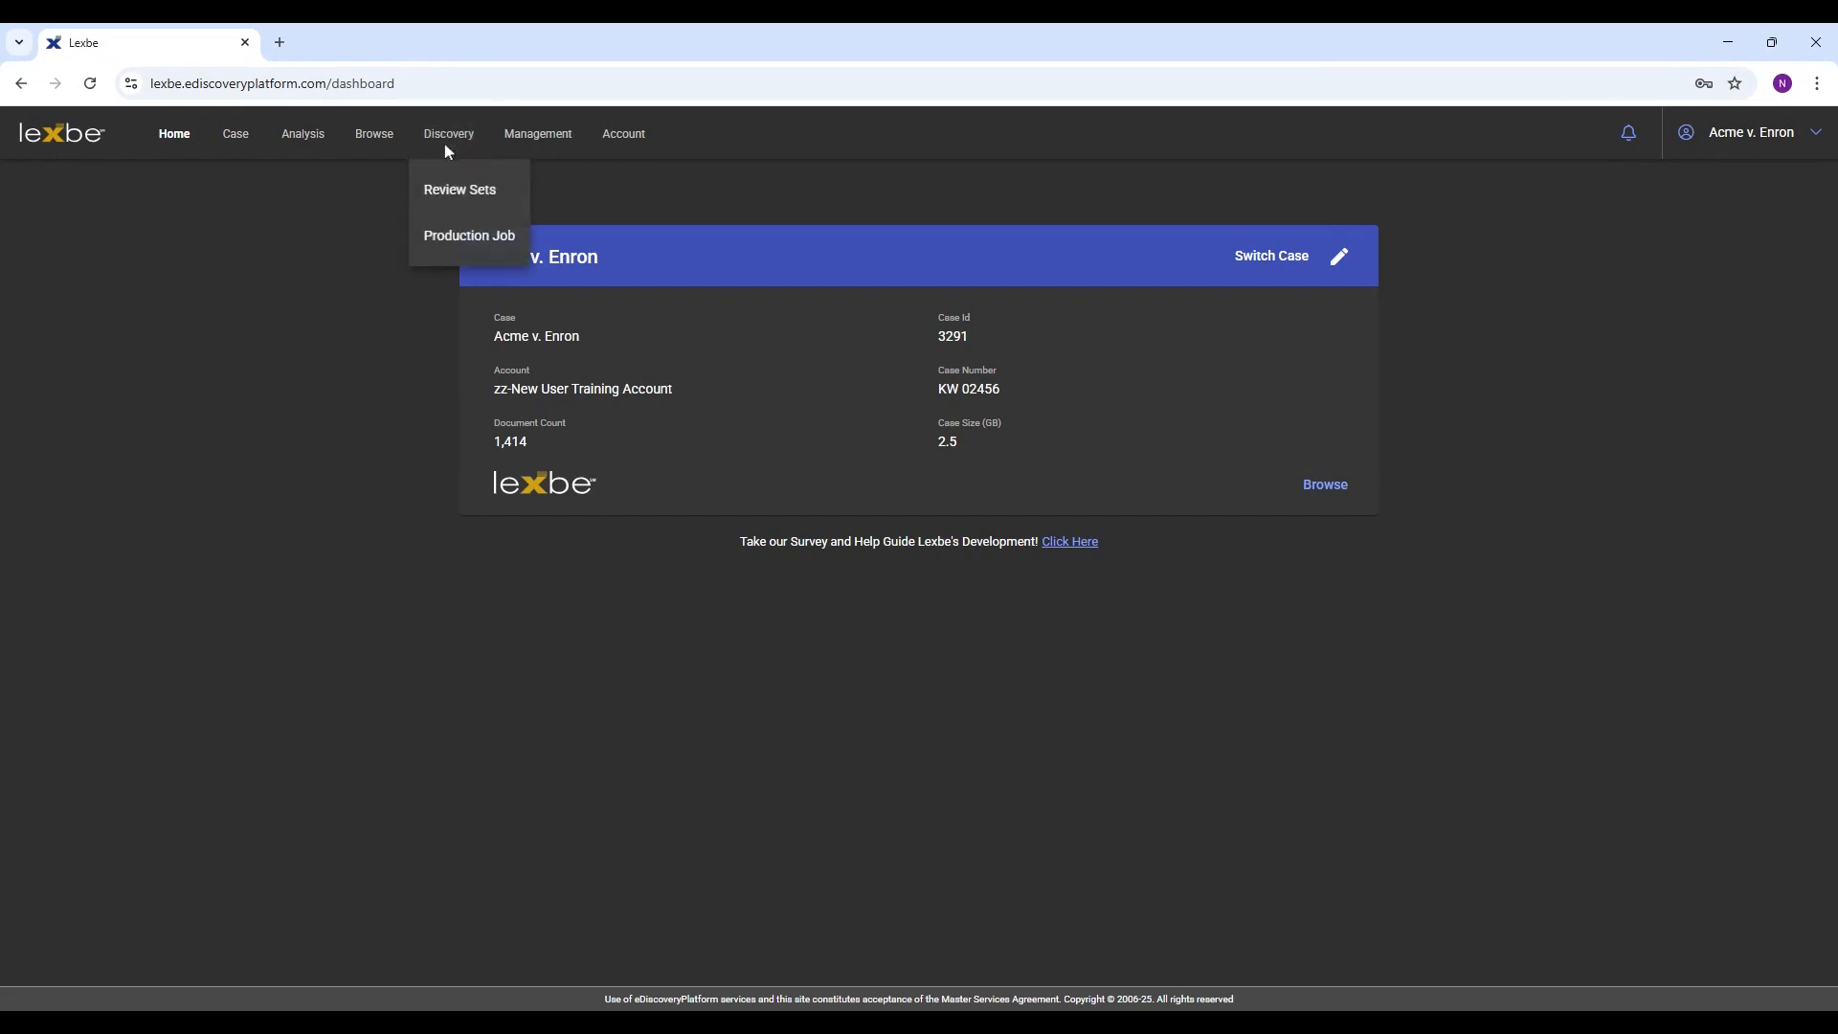
{"action": "left_click", "coordinate": [447, 251]}
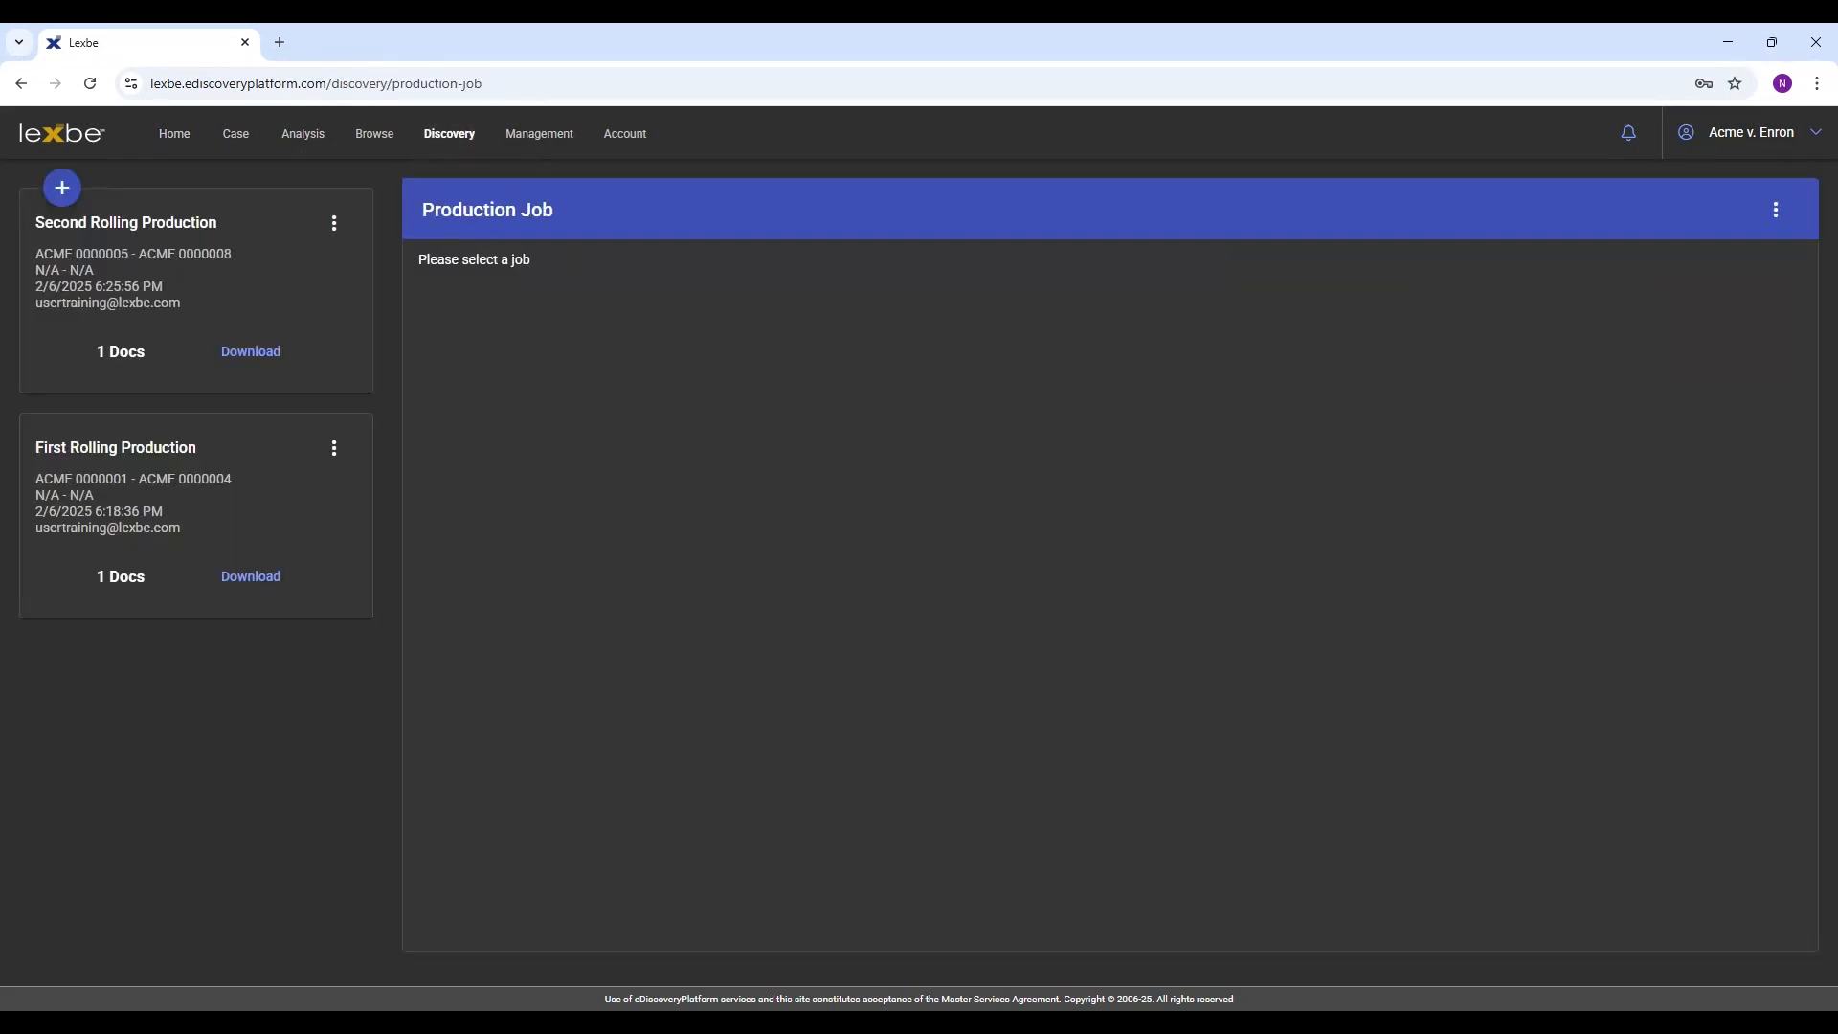
{"action": "left_click", "coordinate": [62, 191]}
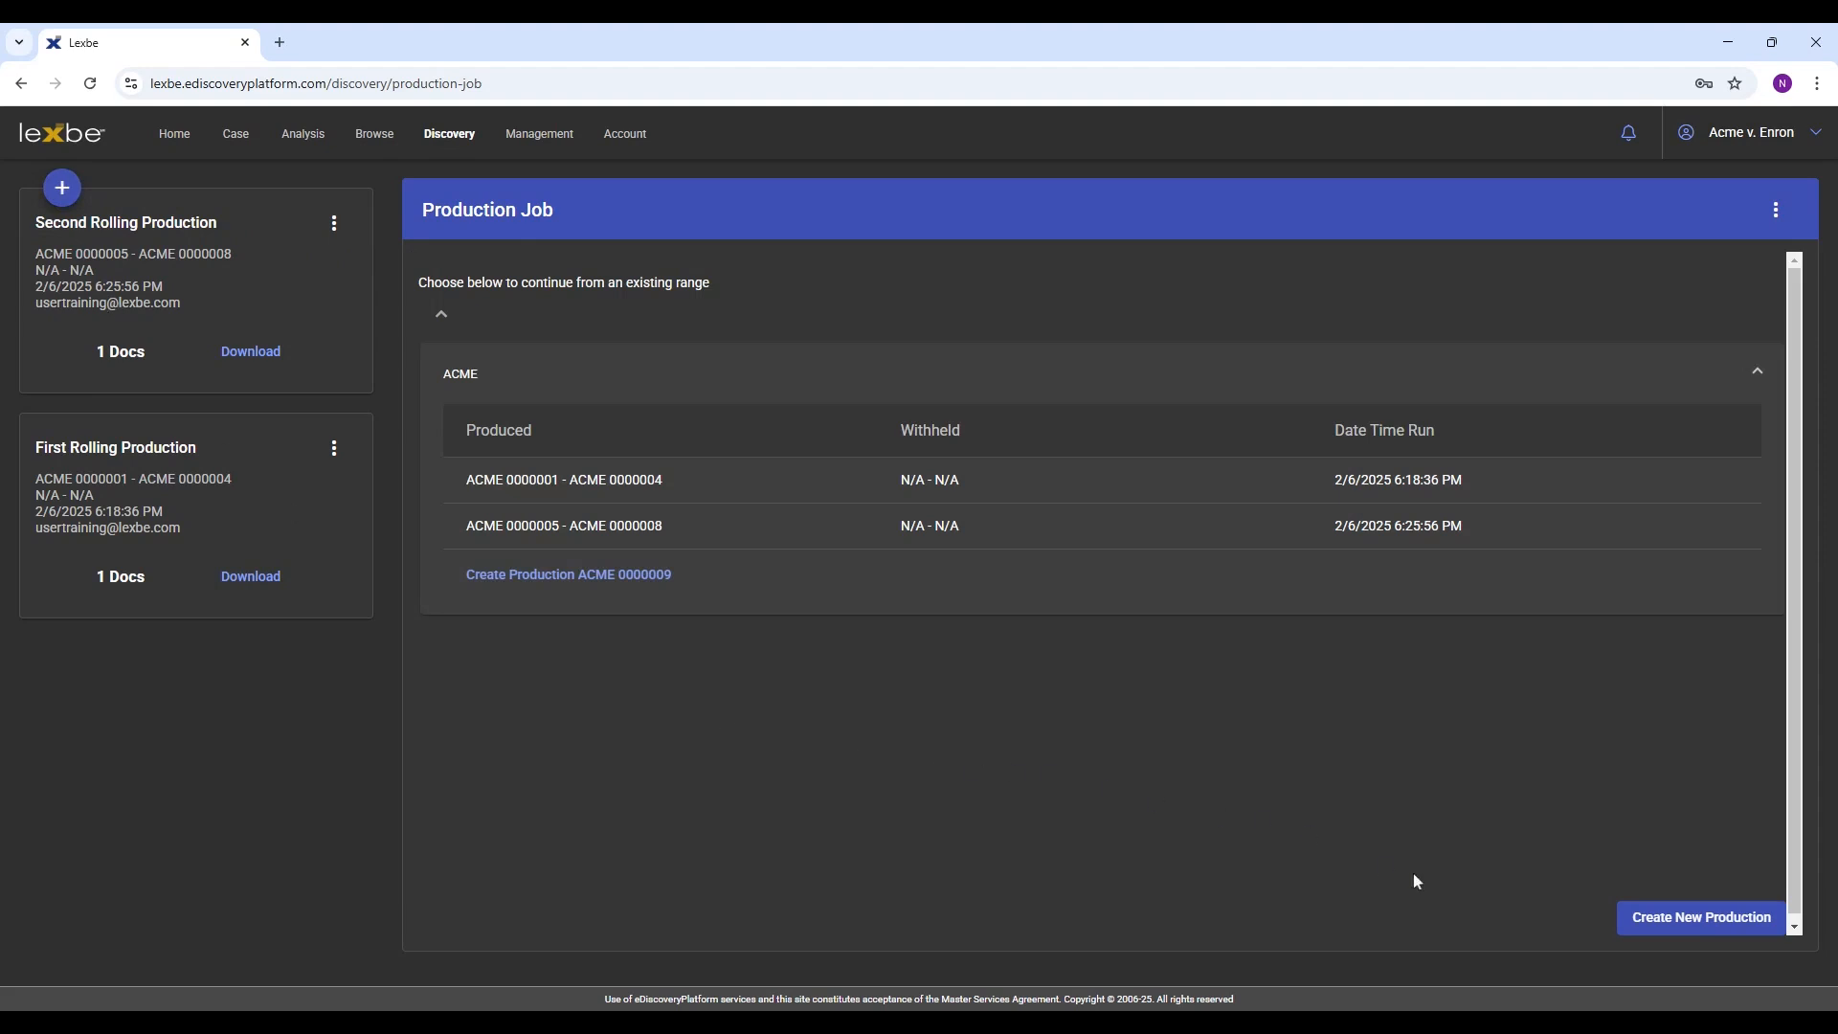
{"action": "left_click", "coordinate": [1687, 919]}
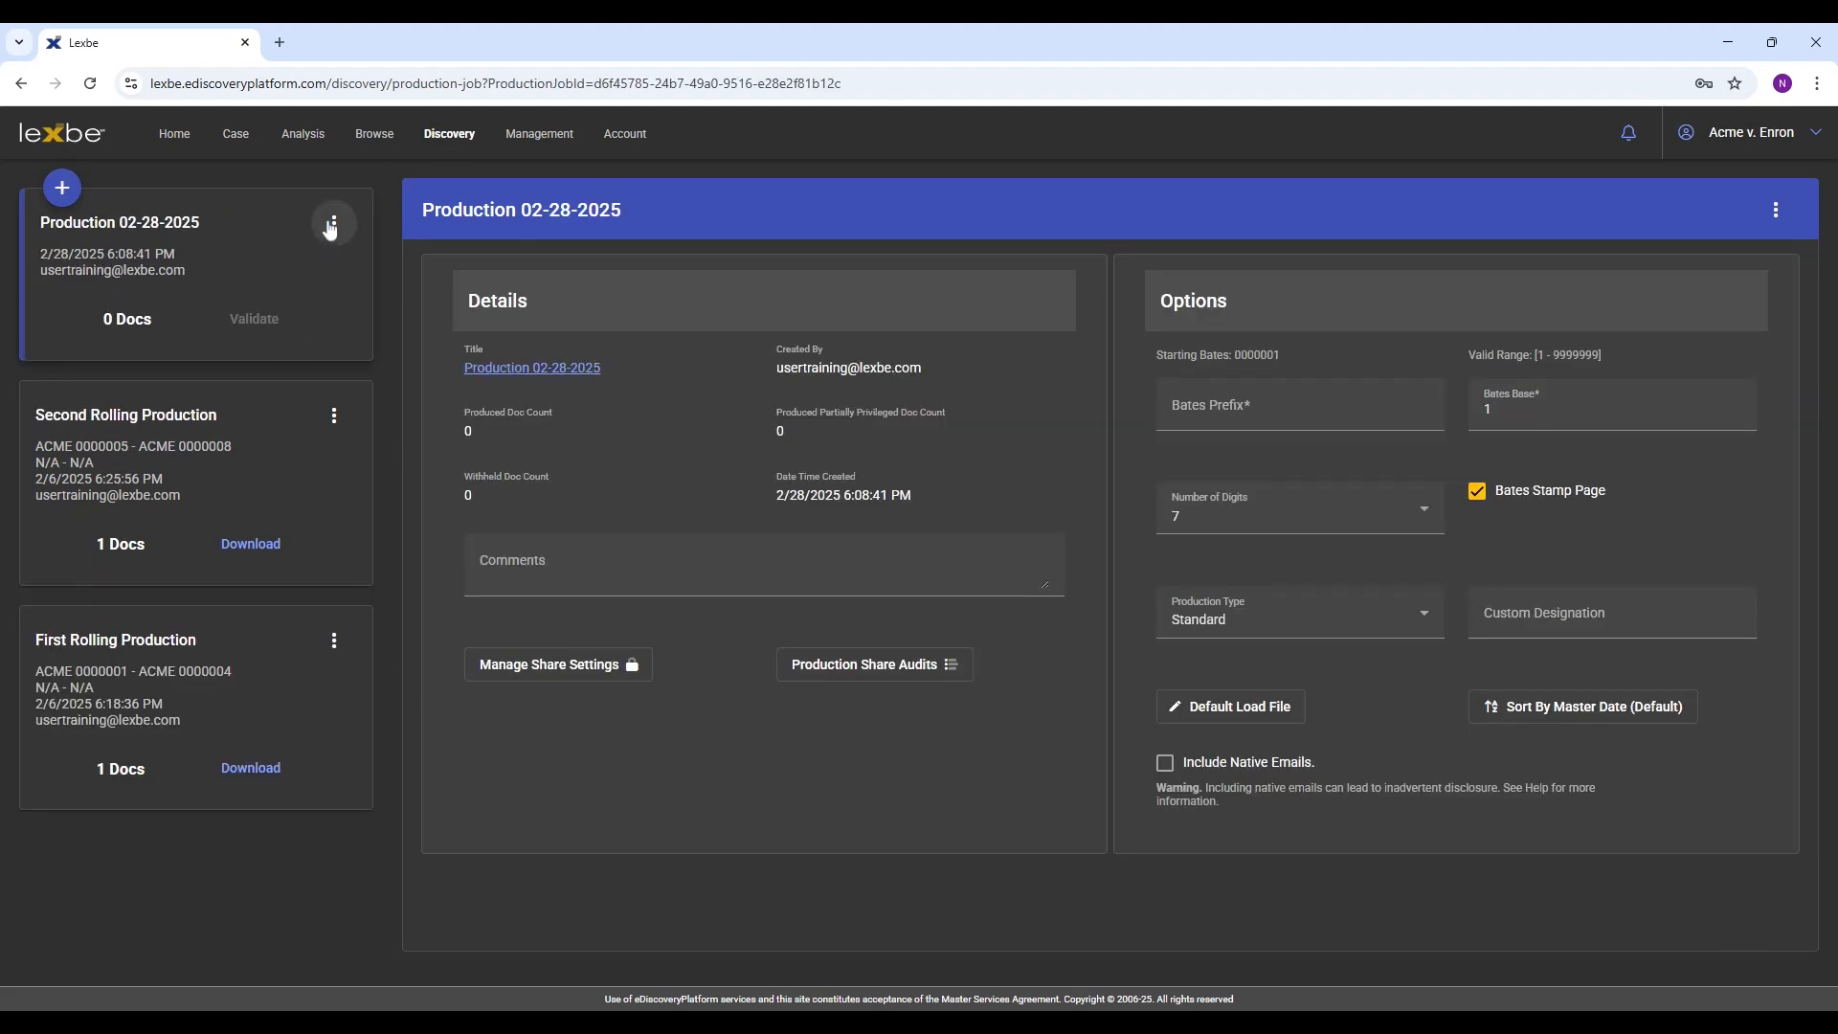
{"action": "left_click", "coordinate": [334, 223]}
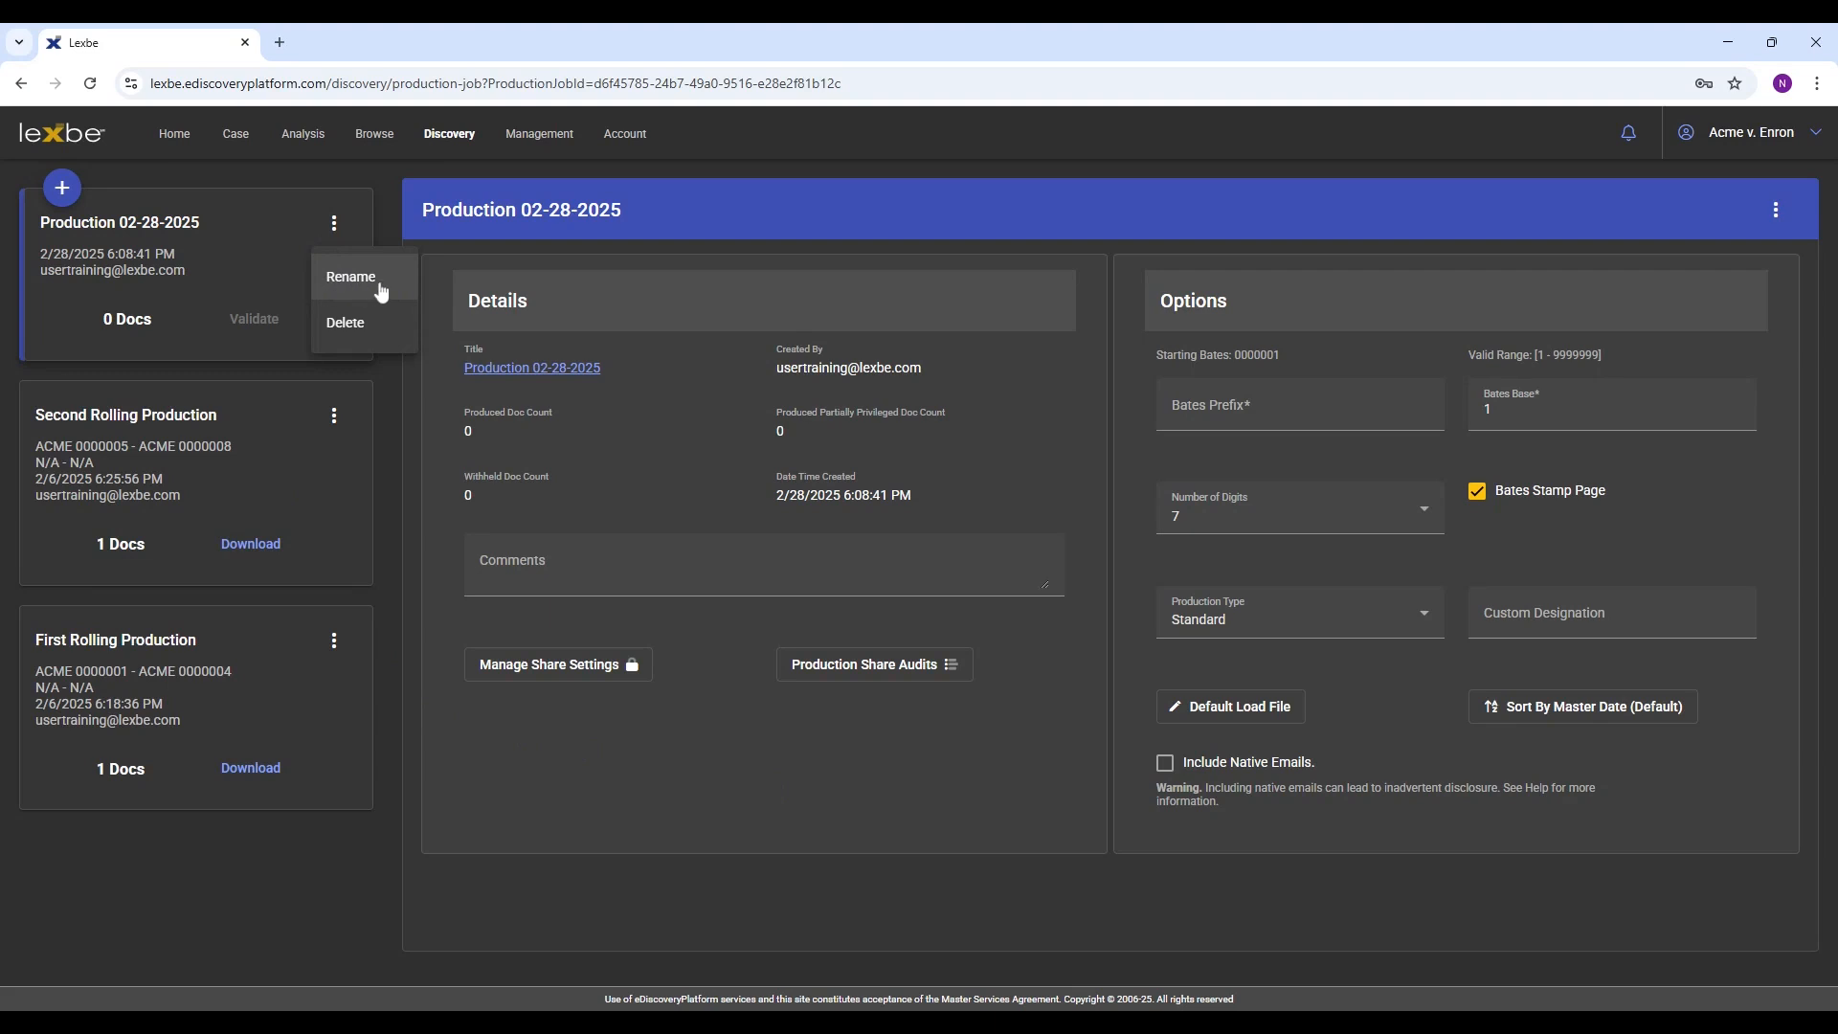
{"action": "left_click", "coordinate": [334, 226]}
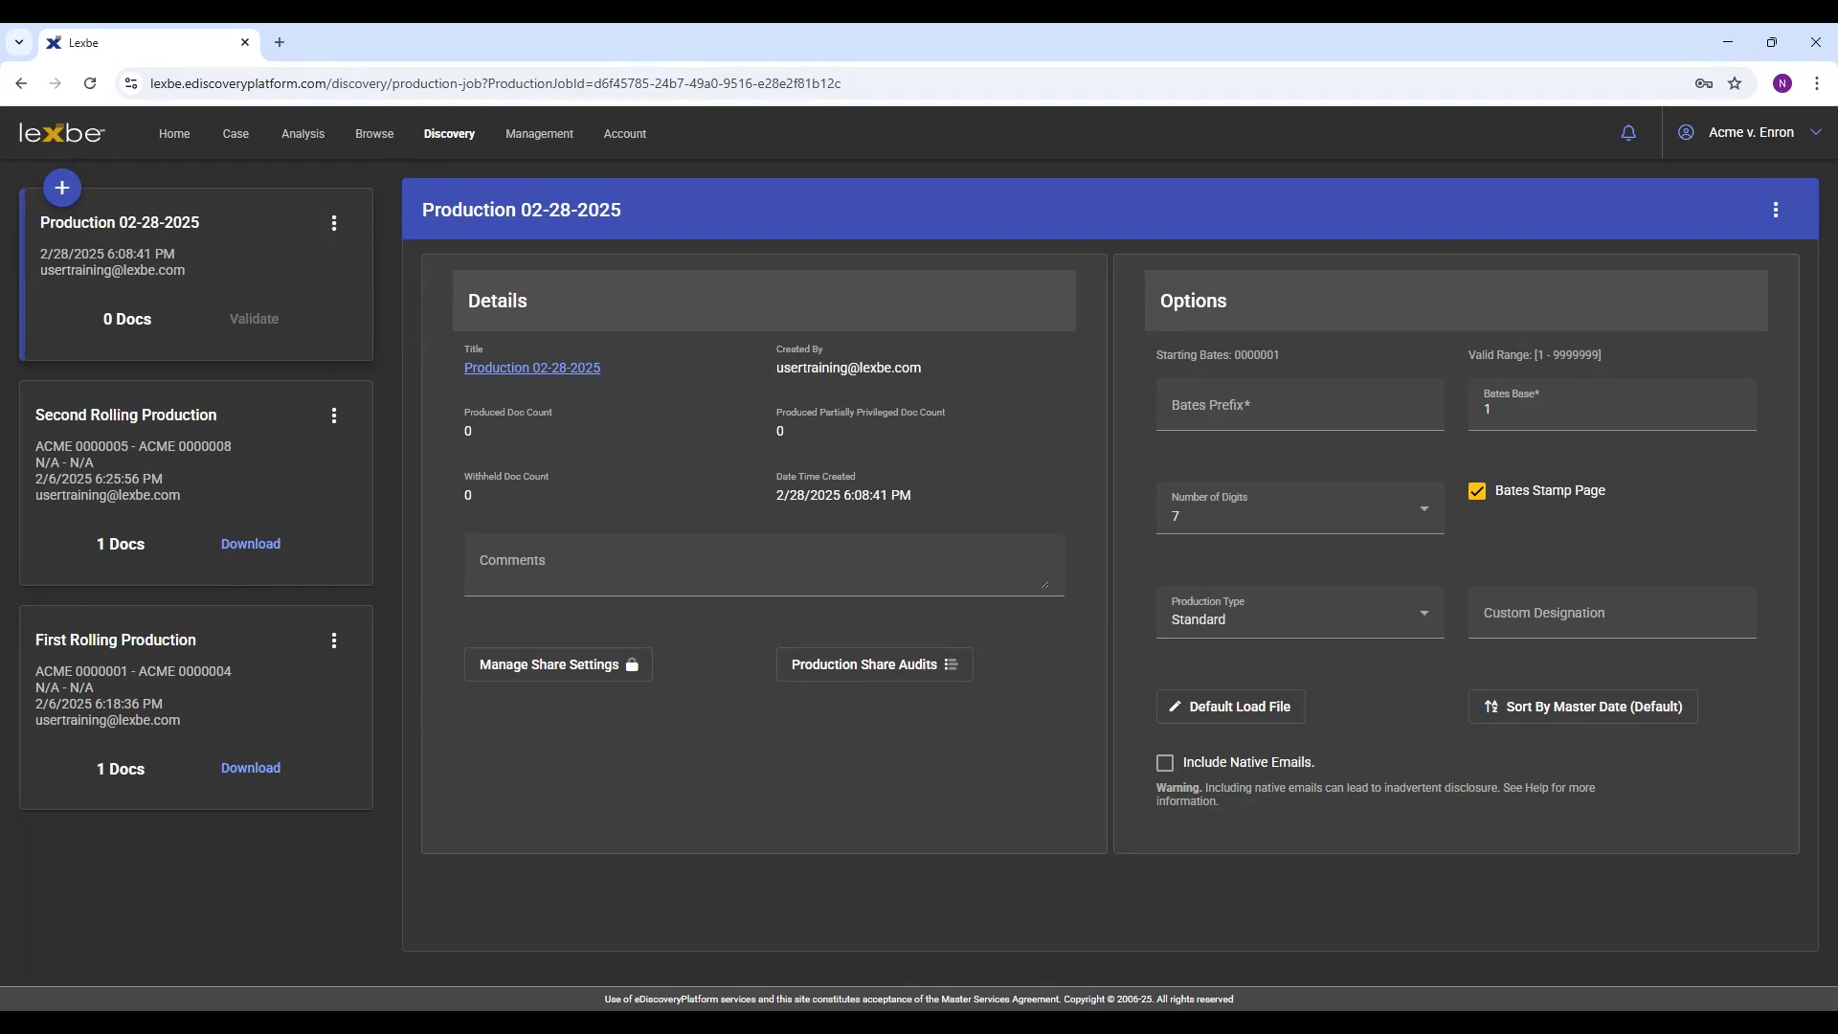
Select all documents on the first page of the case's document list
{"action": "left_click", "coordinate": [373, 144]}
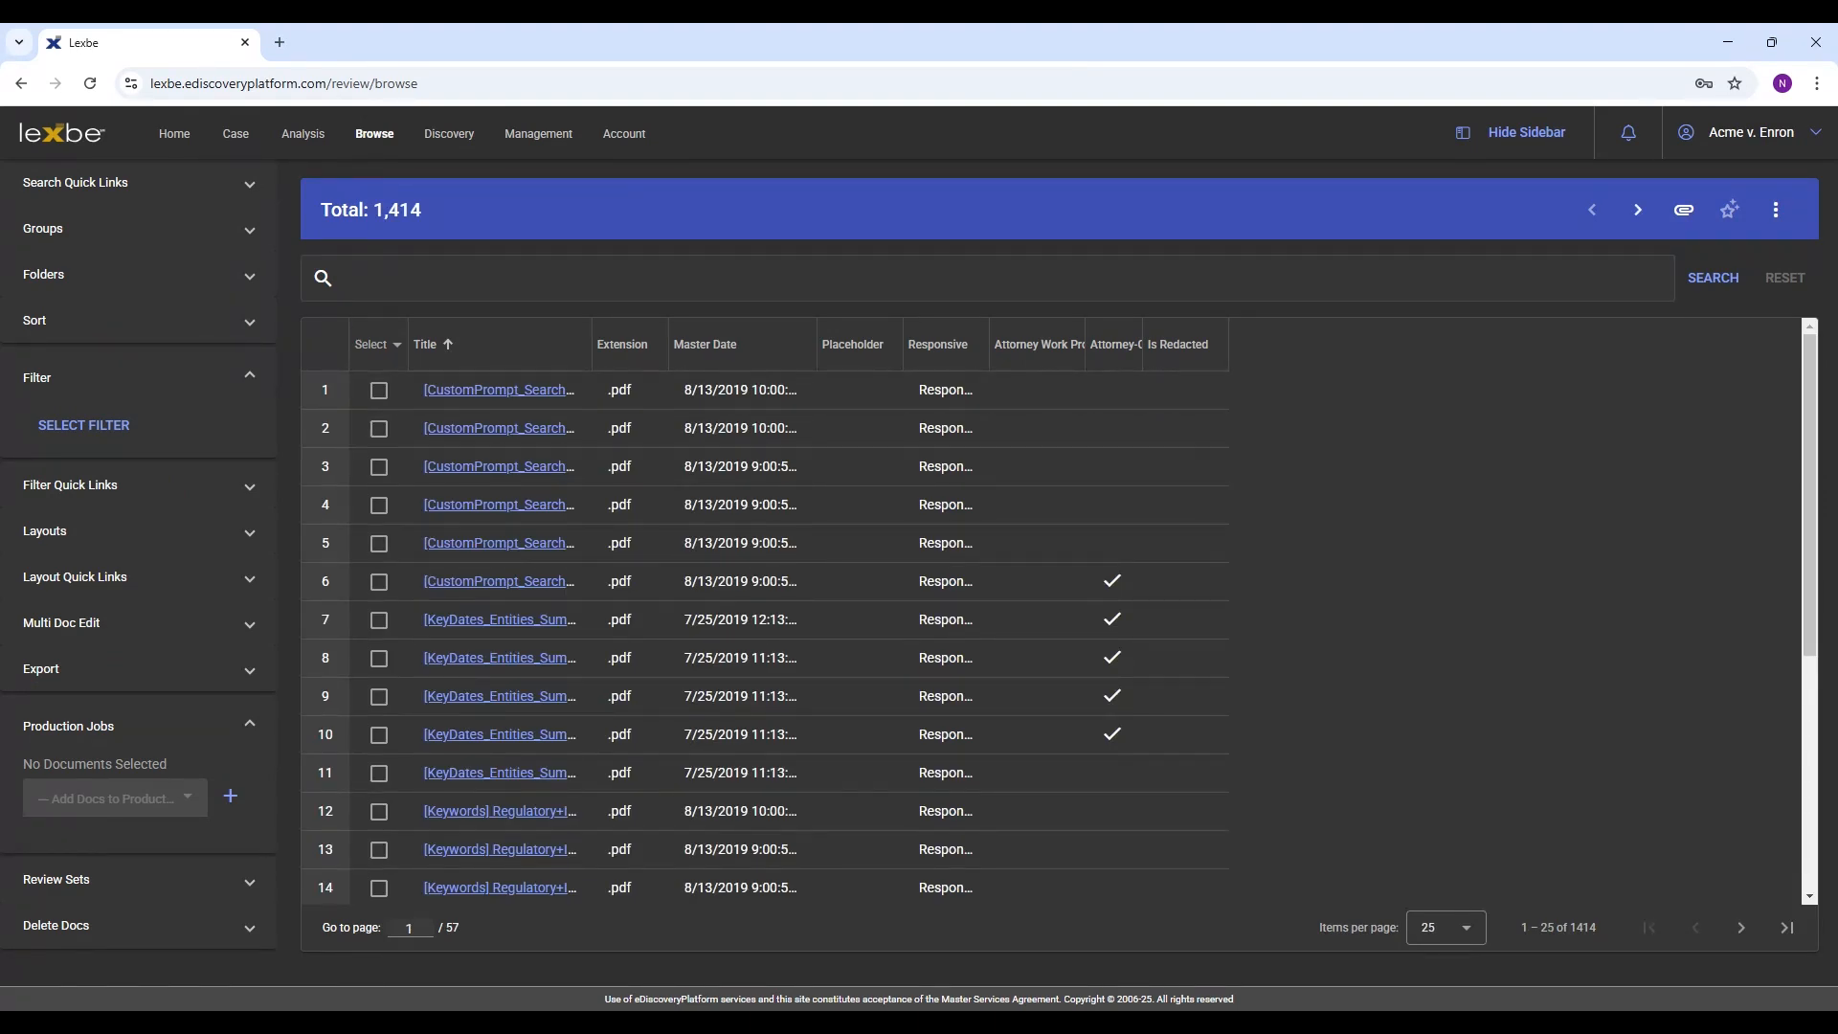
{"action": "left_click", "coordinate": [380, 344]}
{"action": "left_click", "coordinate": [374, 374]}
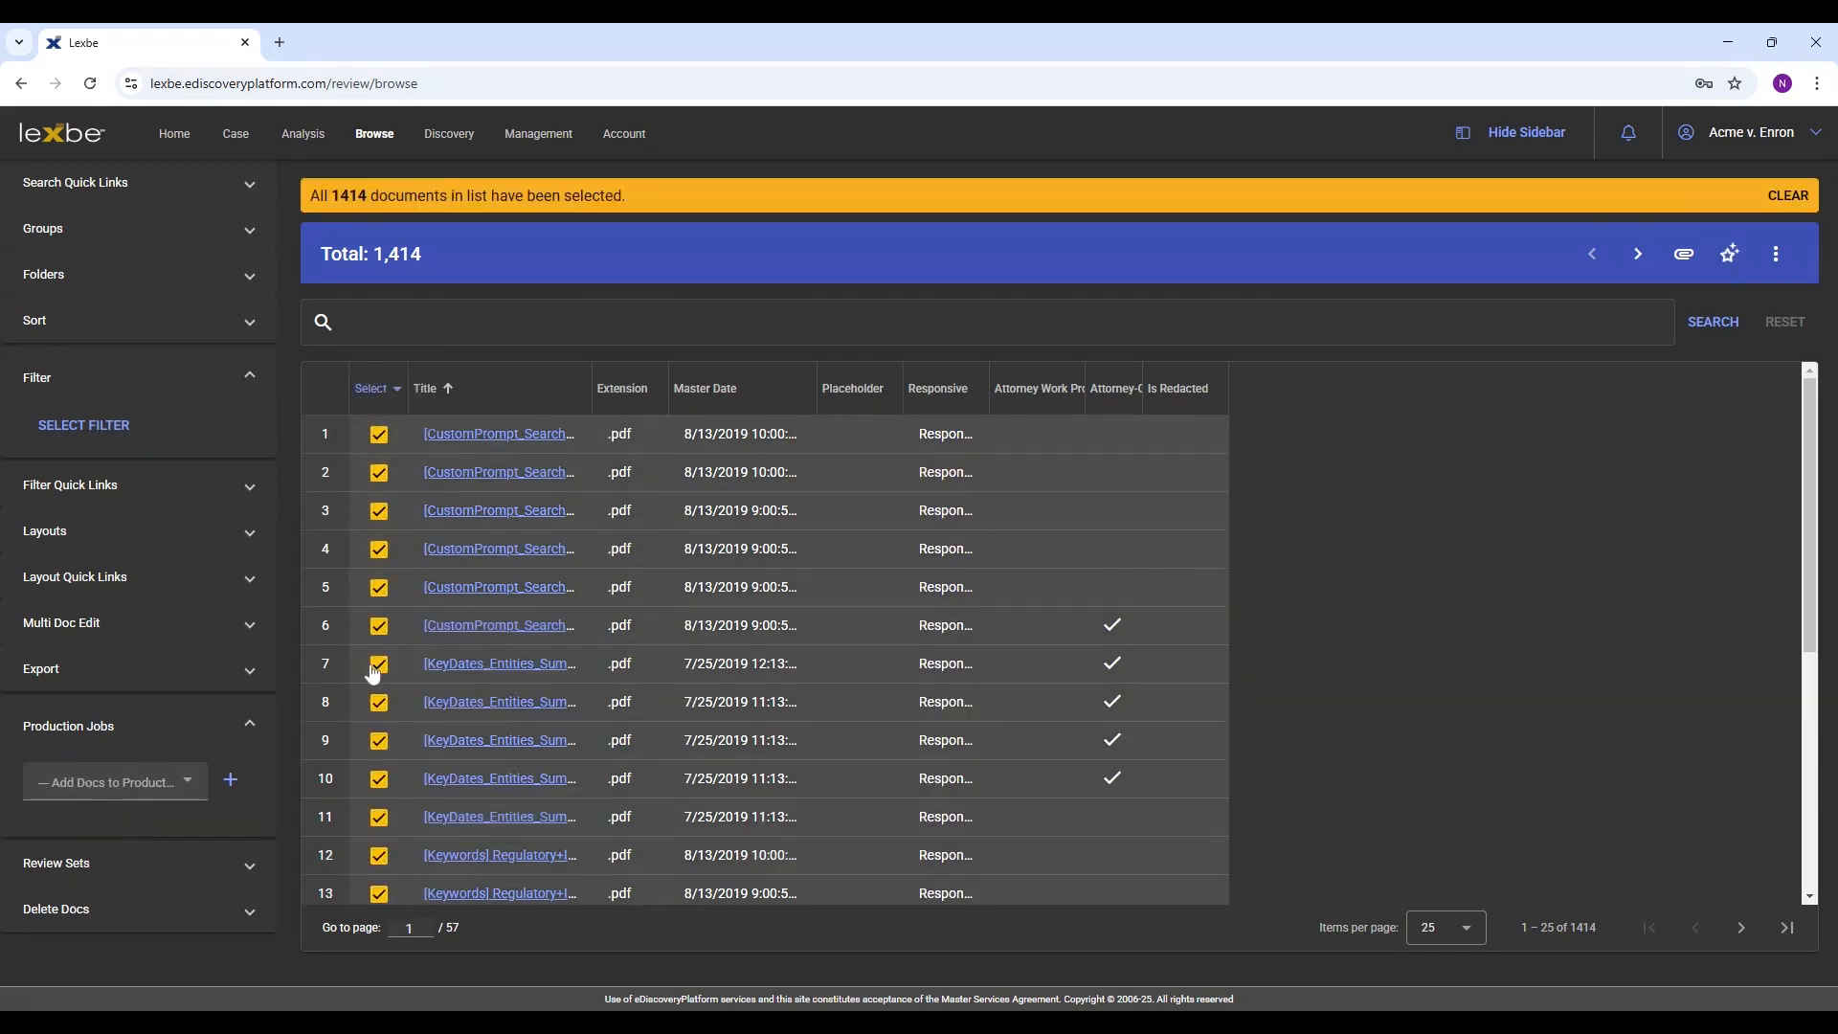
{"action": "left_click", "coordinate": [380, 548]}
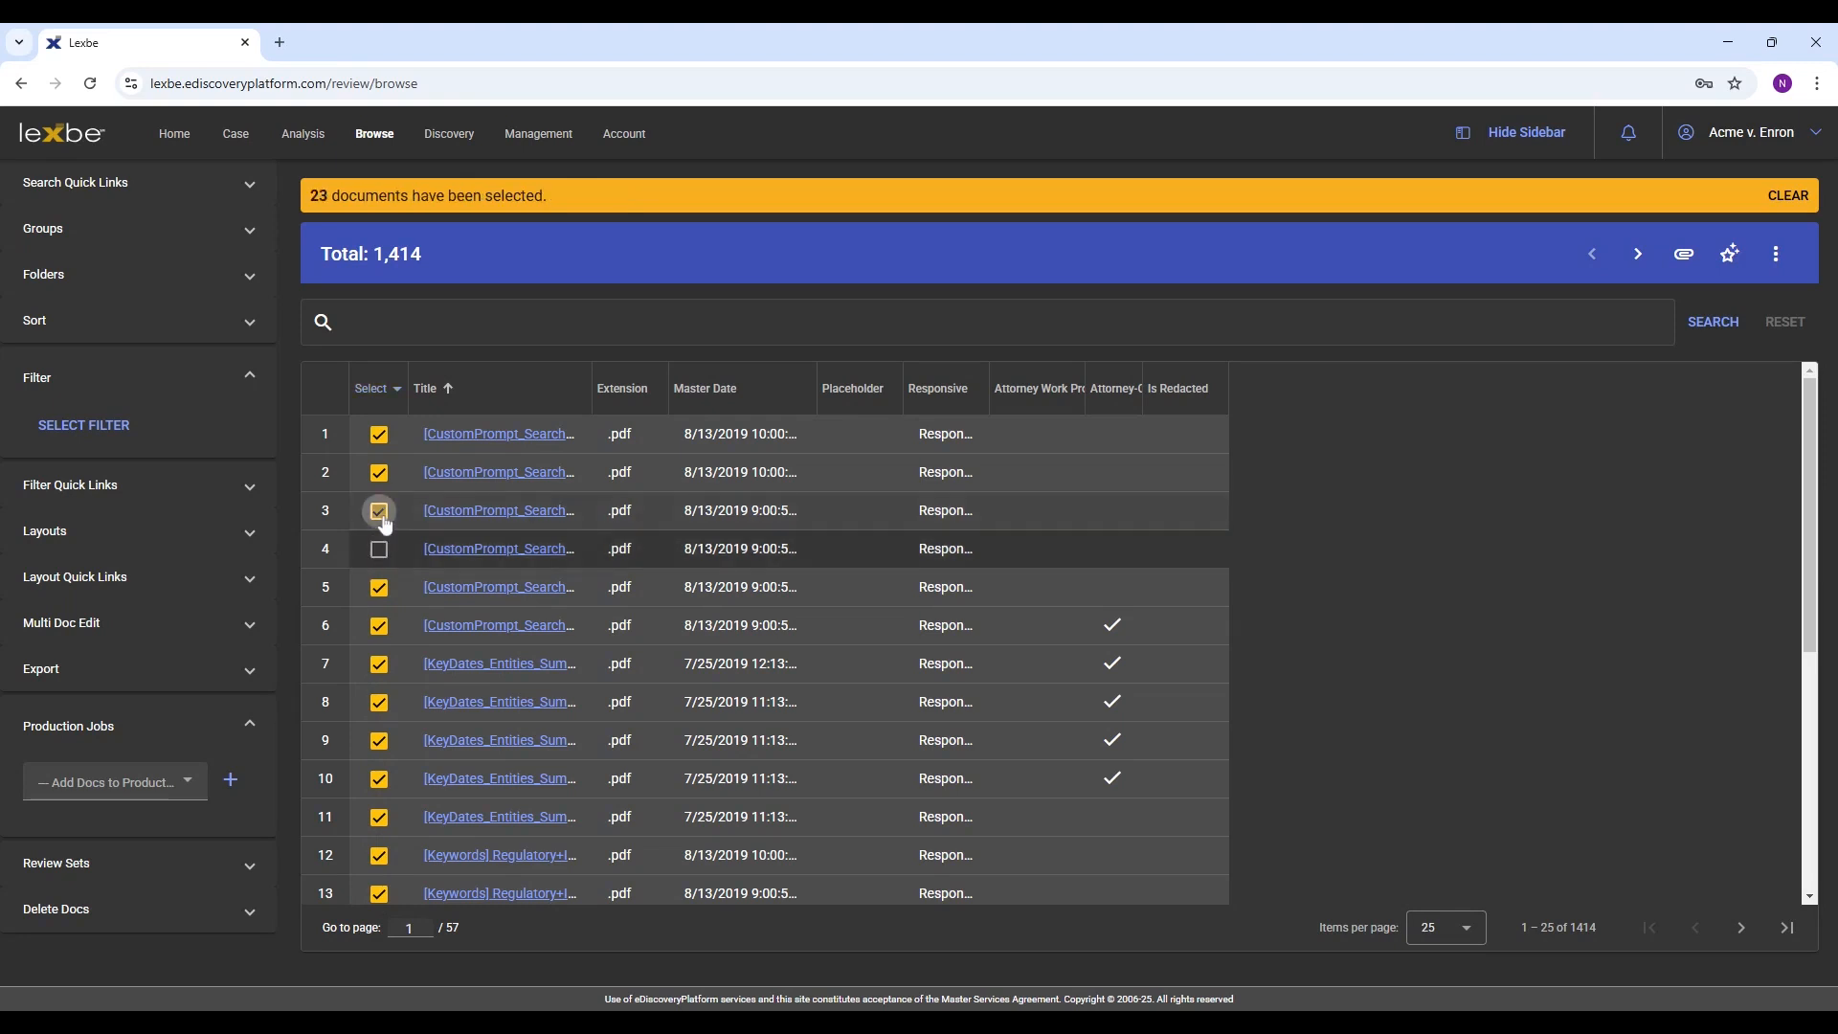
{"action": "left_click", "coordinate": [380, 548]}
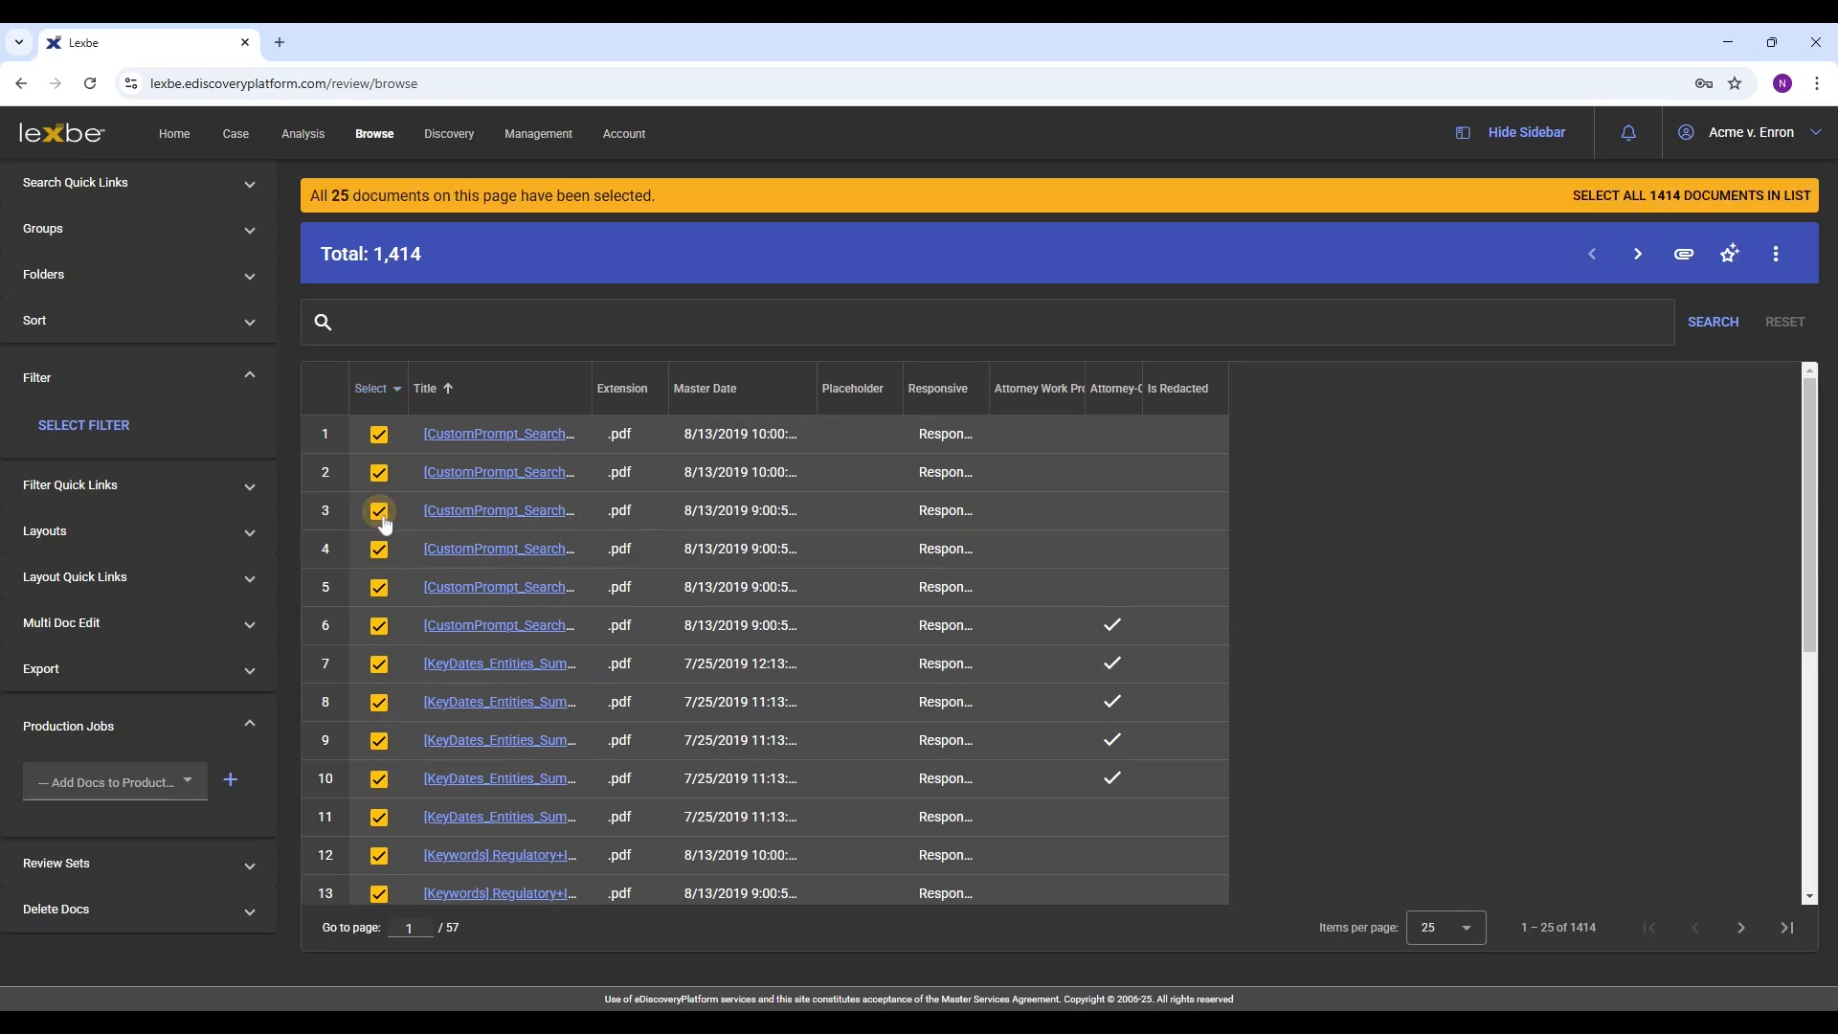
{"action": "left_click", "coordinate": [380, 513]}
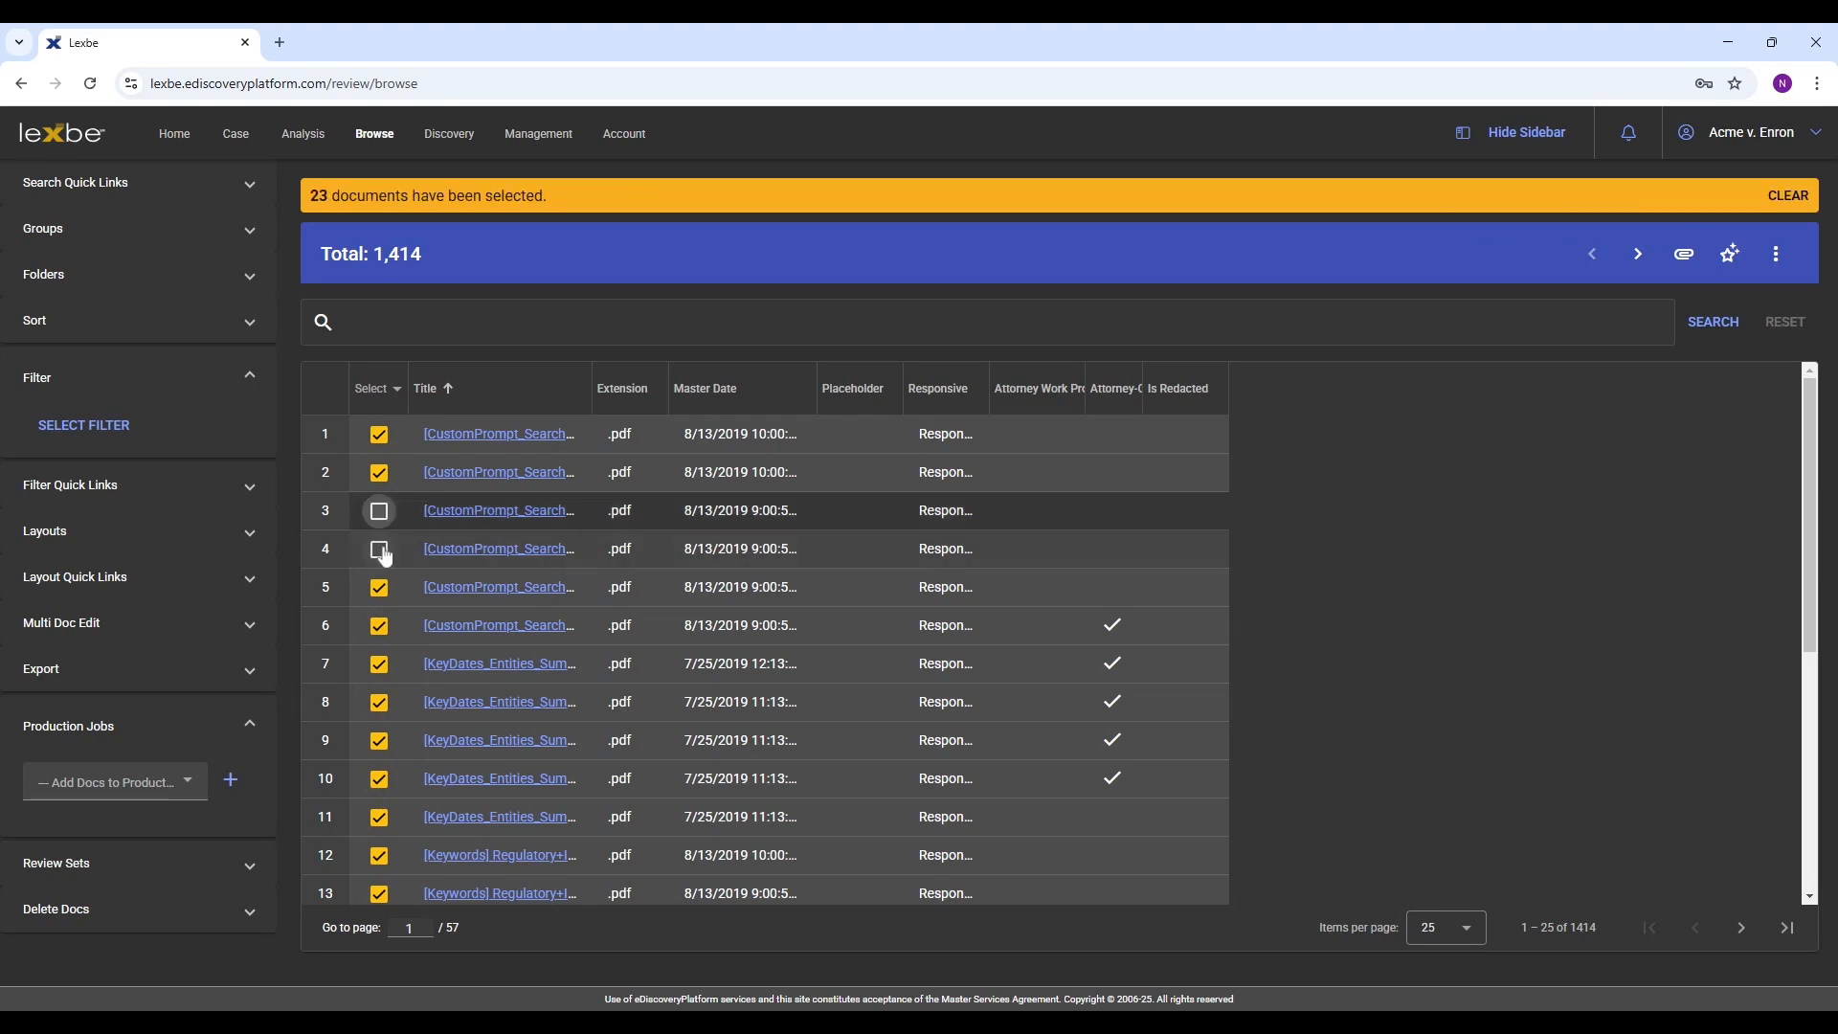
{"action": "left_click", "coordinate": [380, 513]}
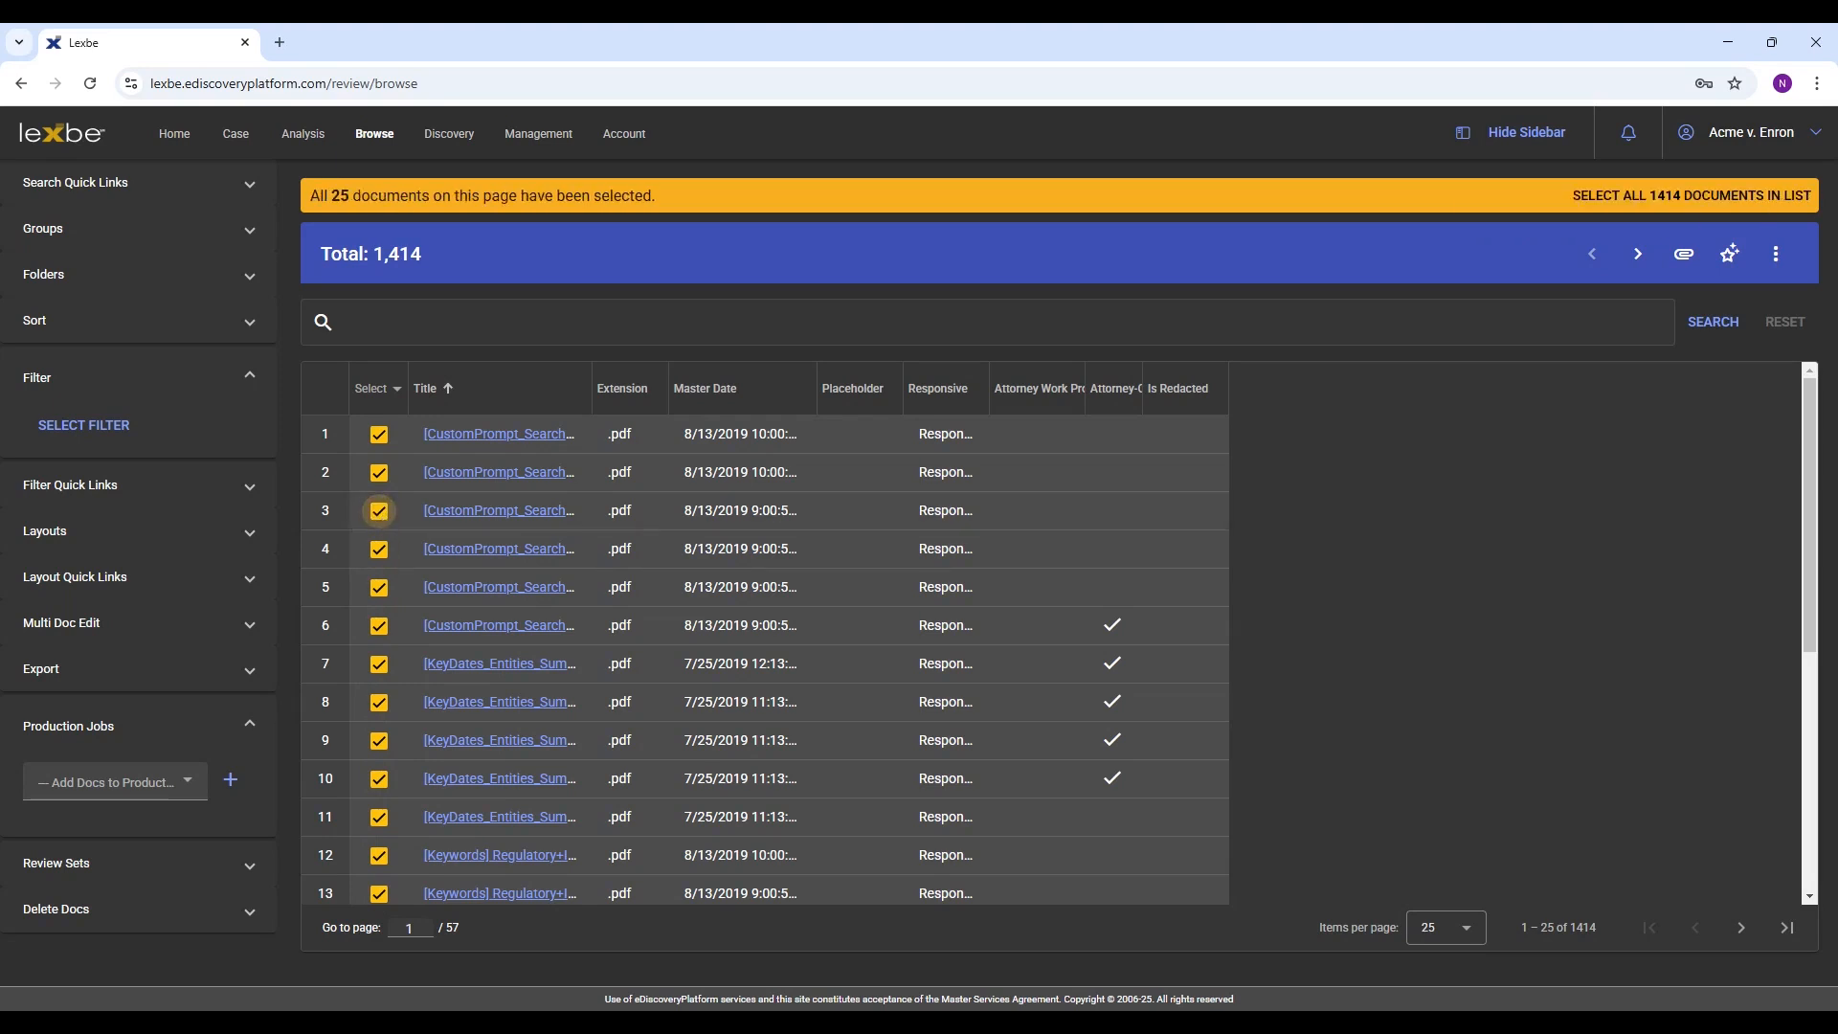
Add the selected documents to the Production 02-28-2025 job and confirm the addition
{"action": "left_click", "coordinate": [111, 727]}
{"action": "left_click", "coordinate": [111, 730]}
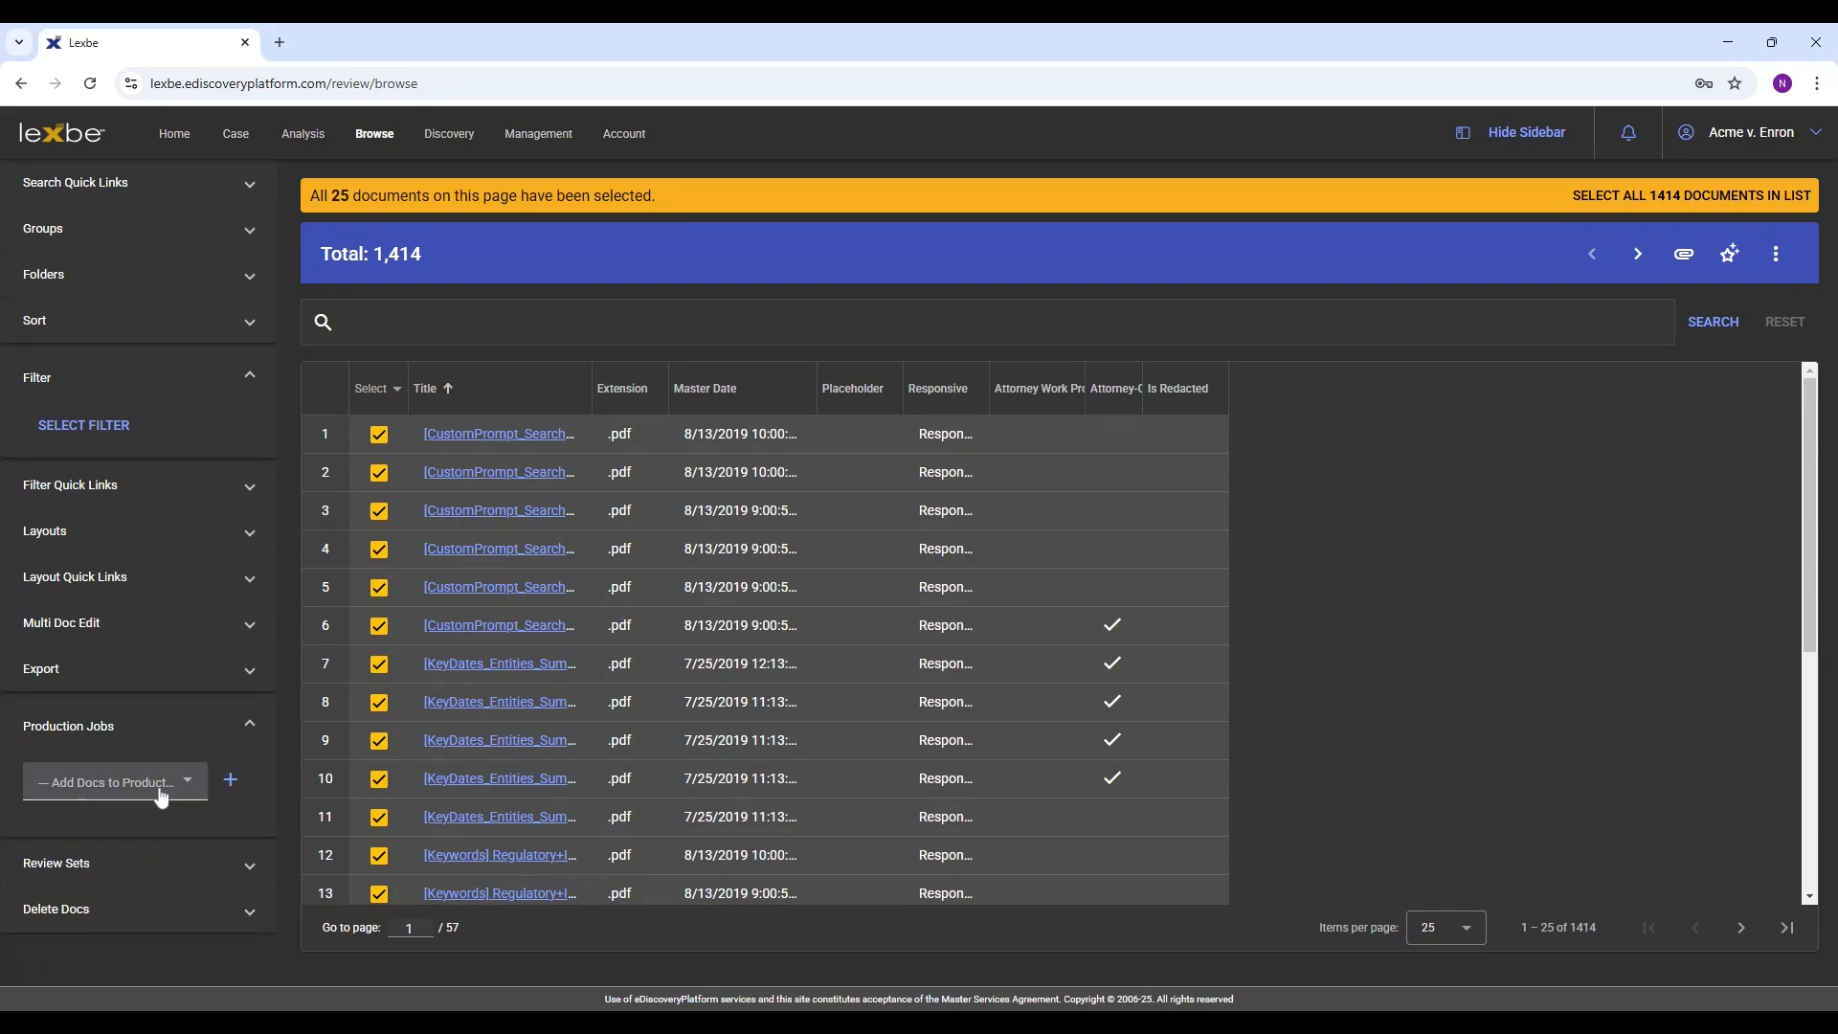
{"action": "left_click", "coordinate": [129, 793]}
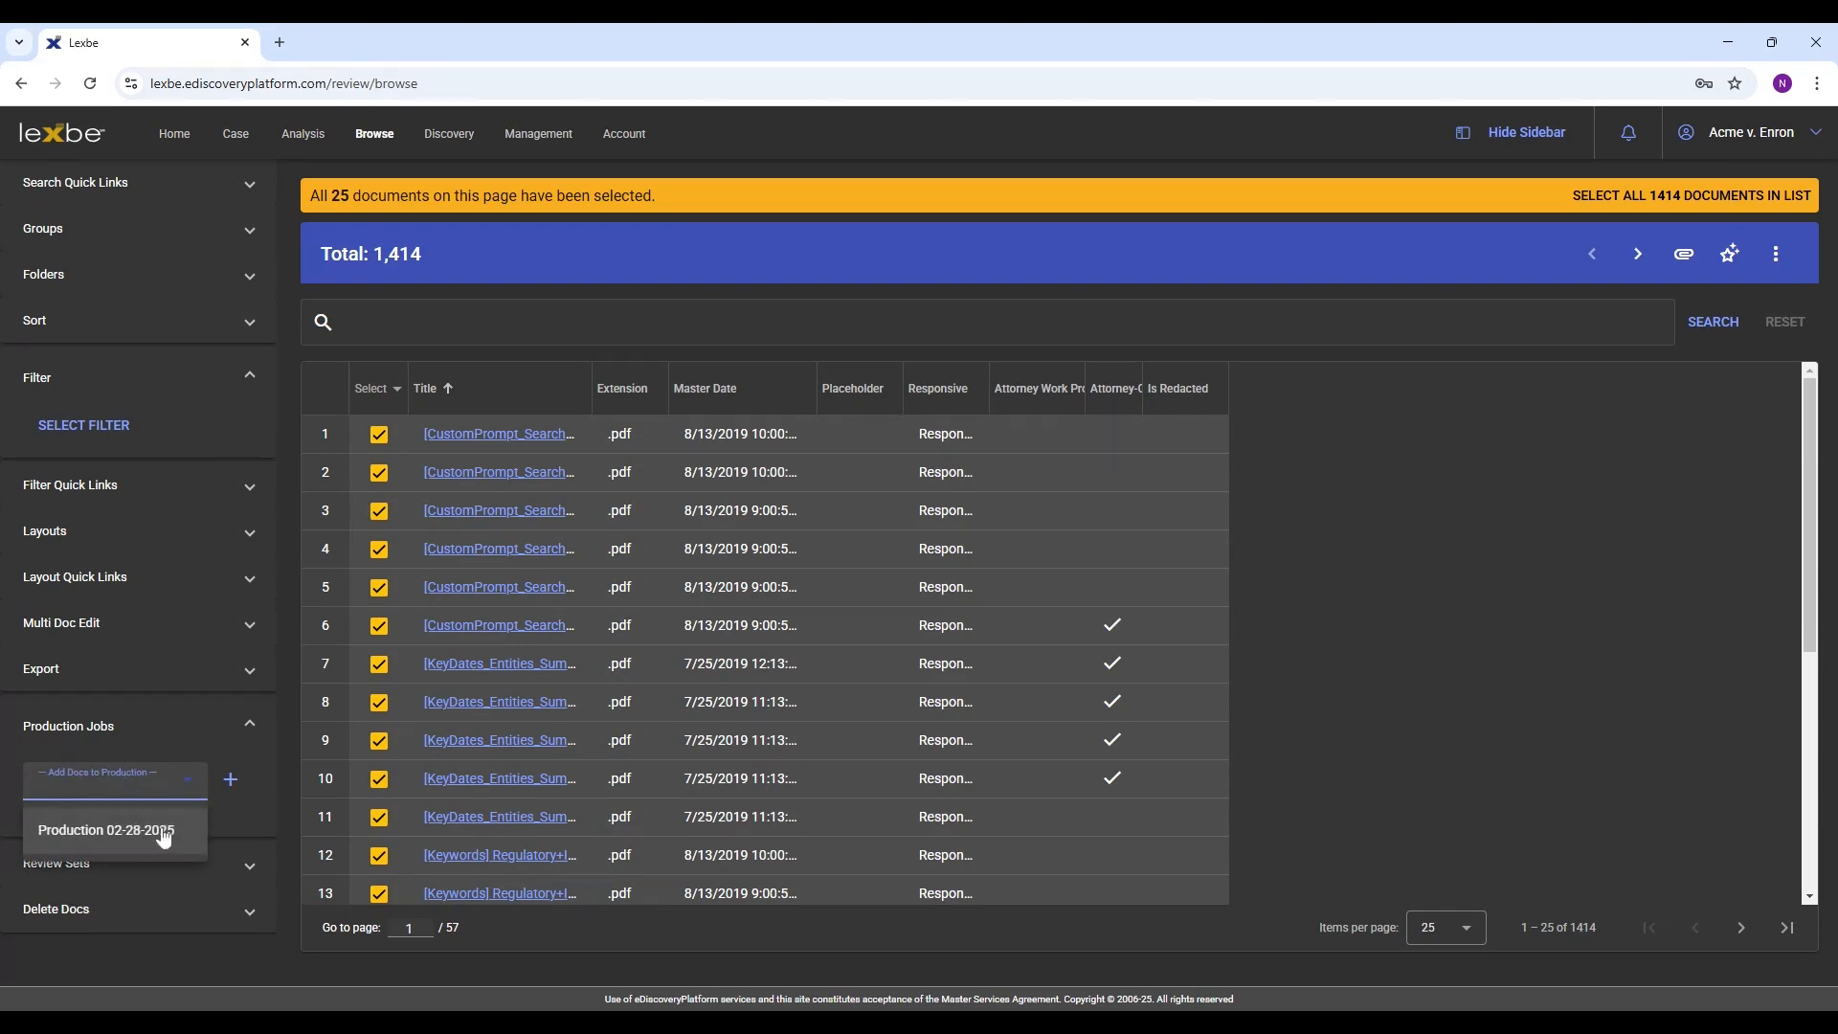
{"action": "left_click", "coordinate": [140, 831]}
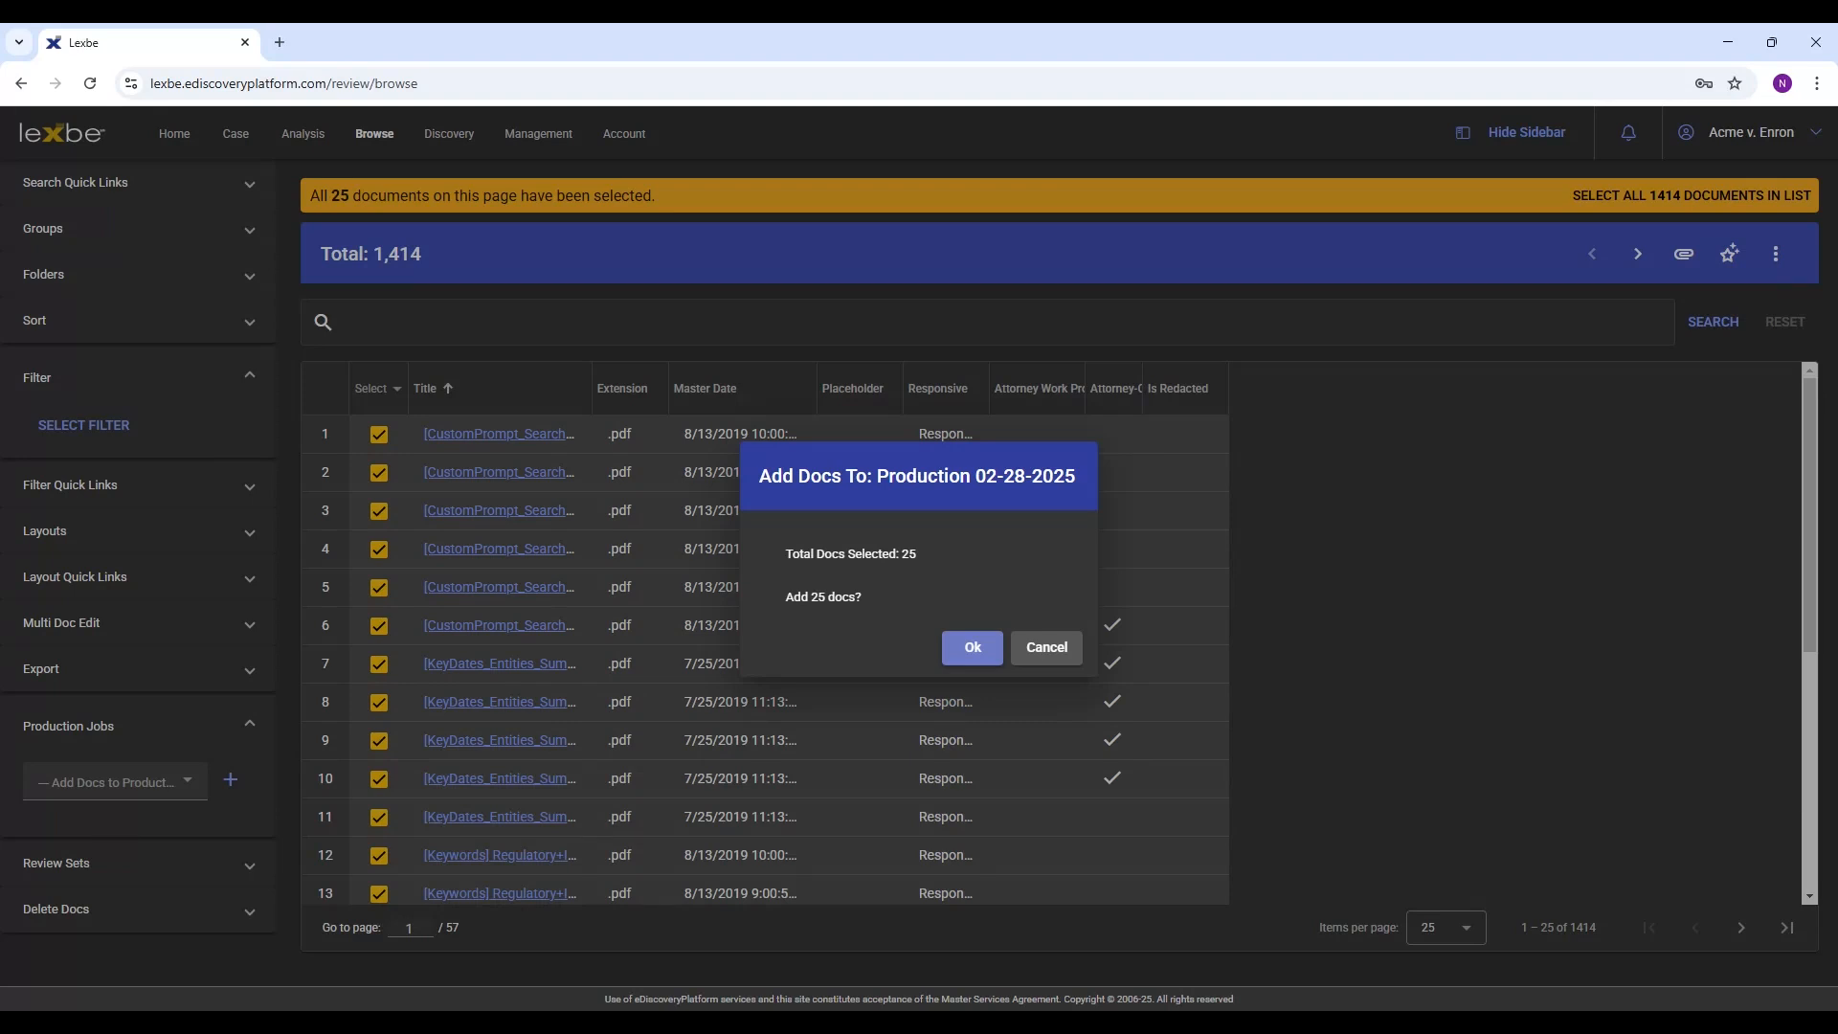
{"action": "left_click", "coordinate": [975, 658]}
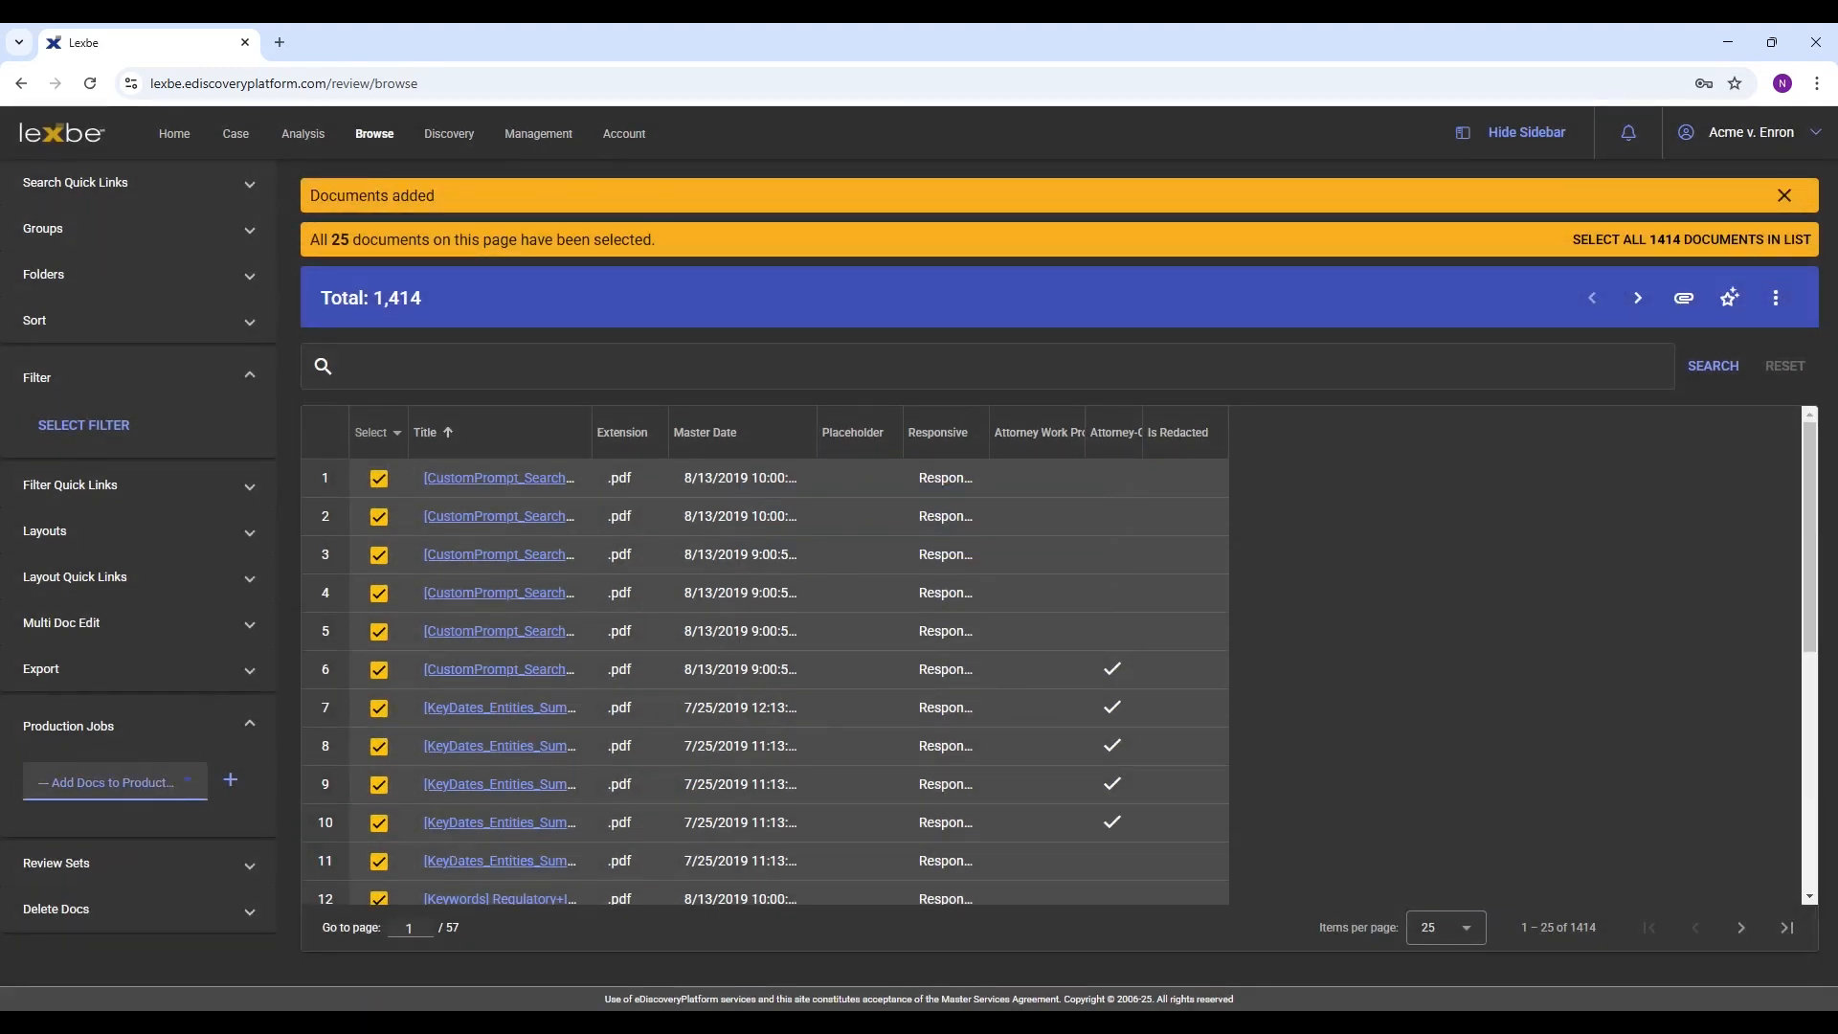
In the Production 02-28-2025 job, set the Bates prefix to demo and the production type to Standard Plus TIFF
{"action": "left_click", "coordinate": [465, 240]}
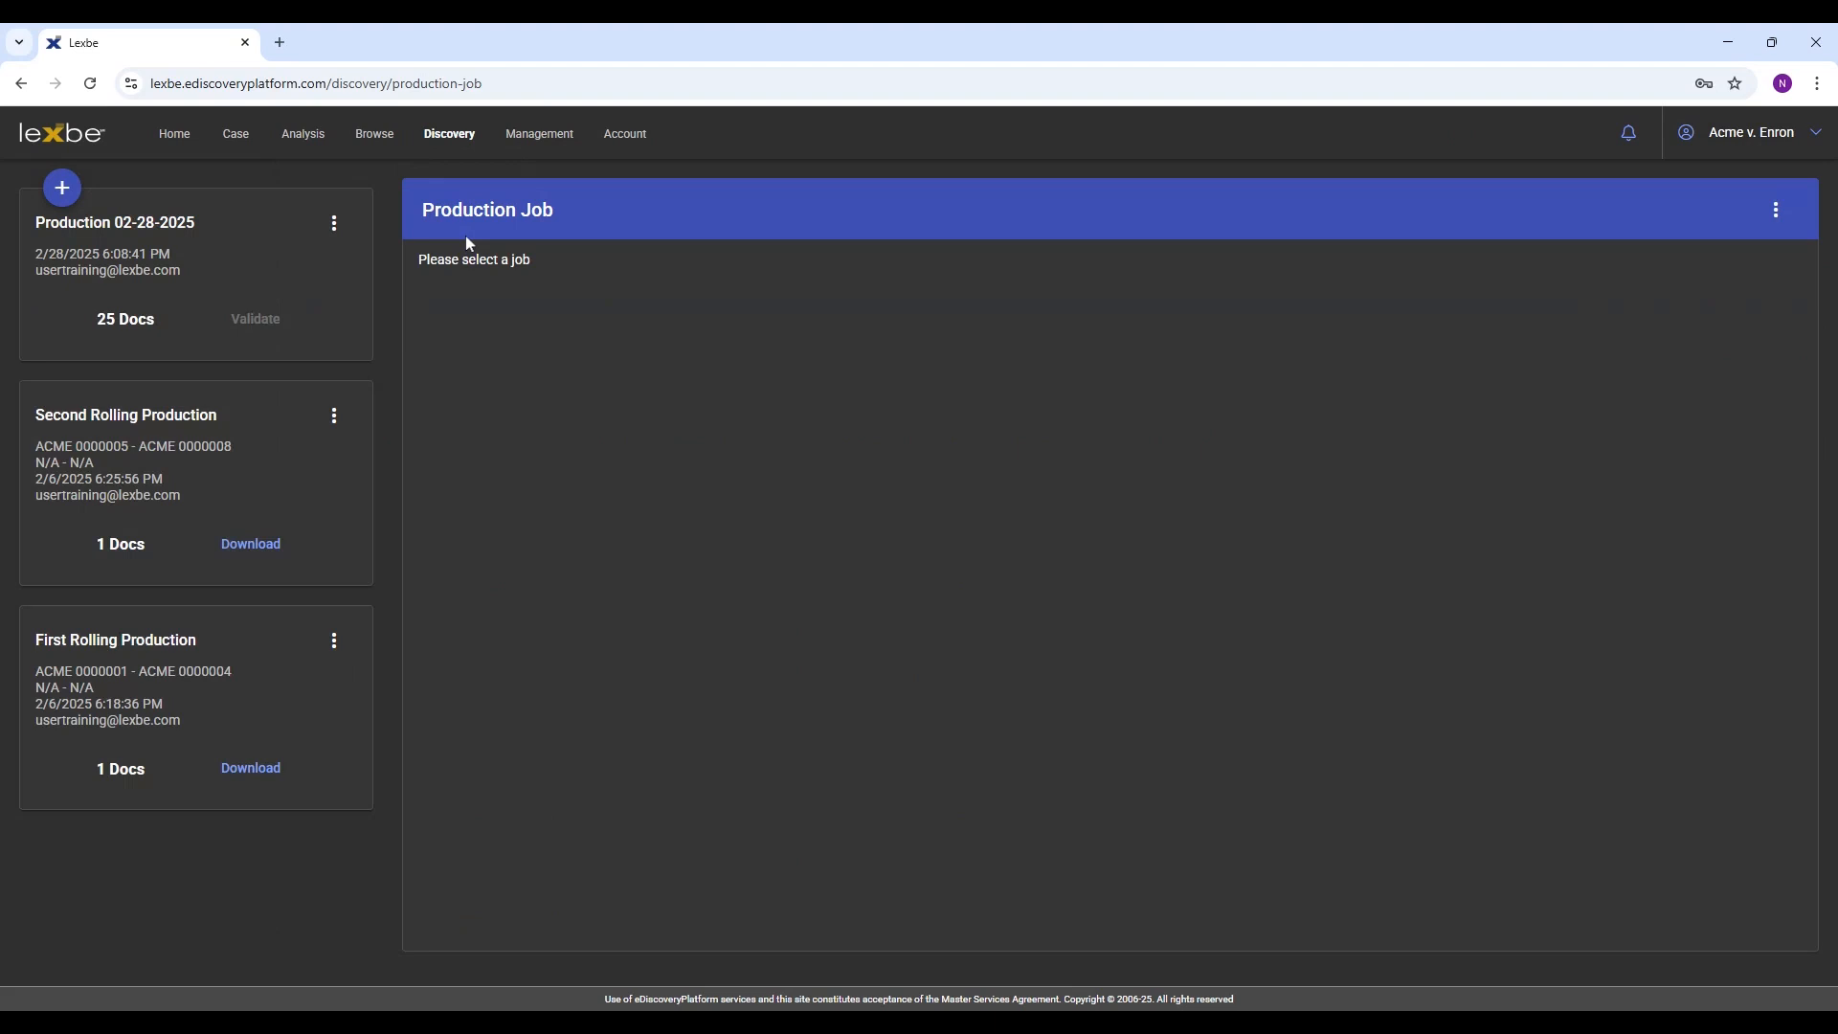
{"action": "left_click", "coordinate": [151, 240]}
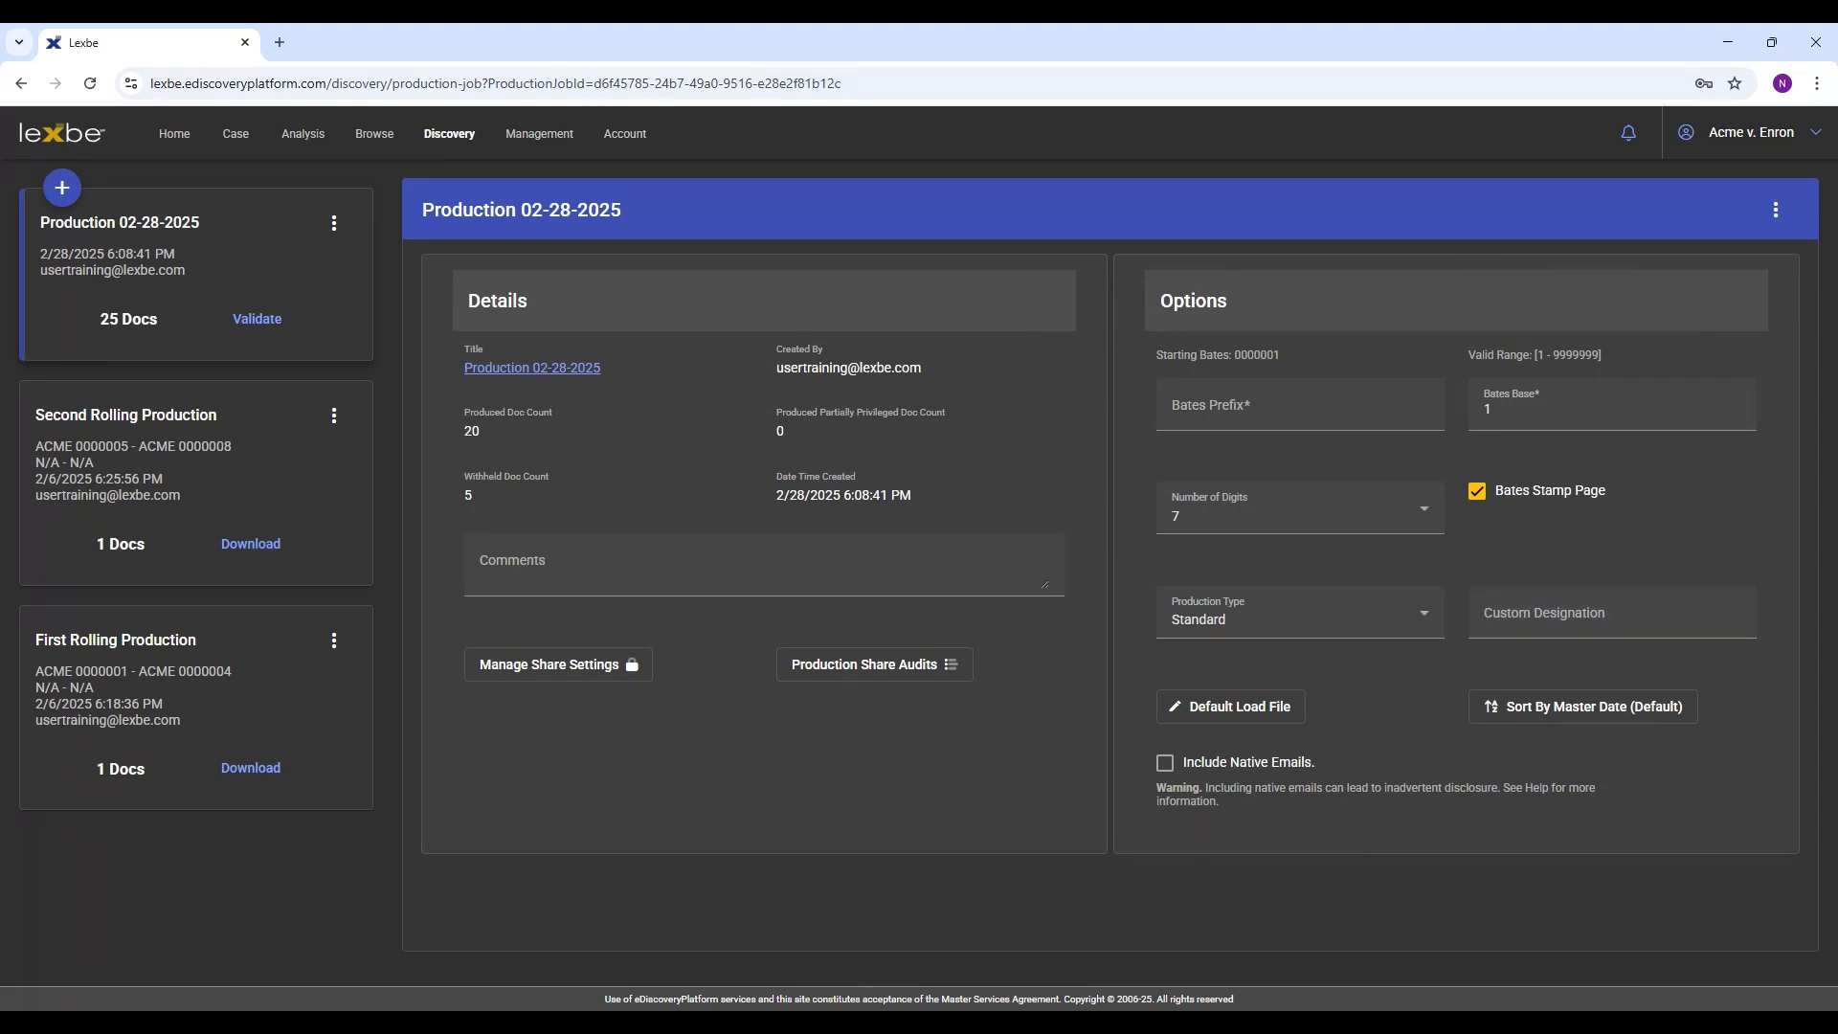
{"action": "left_click", "coordinate": [1300, 405]}
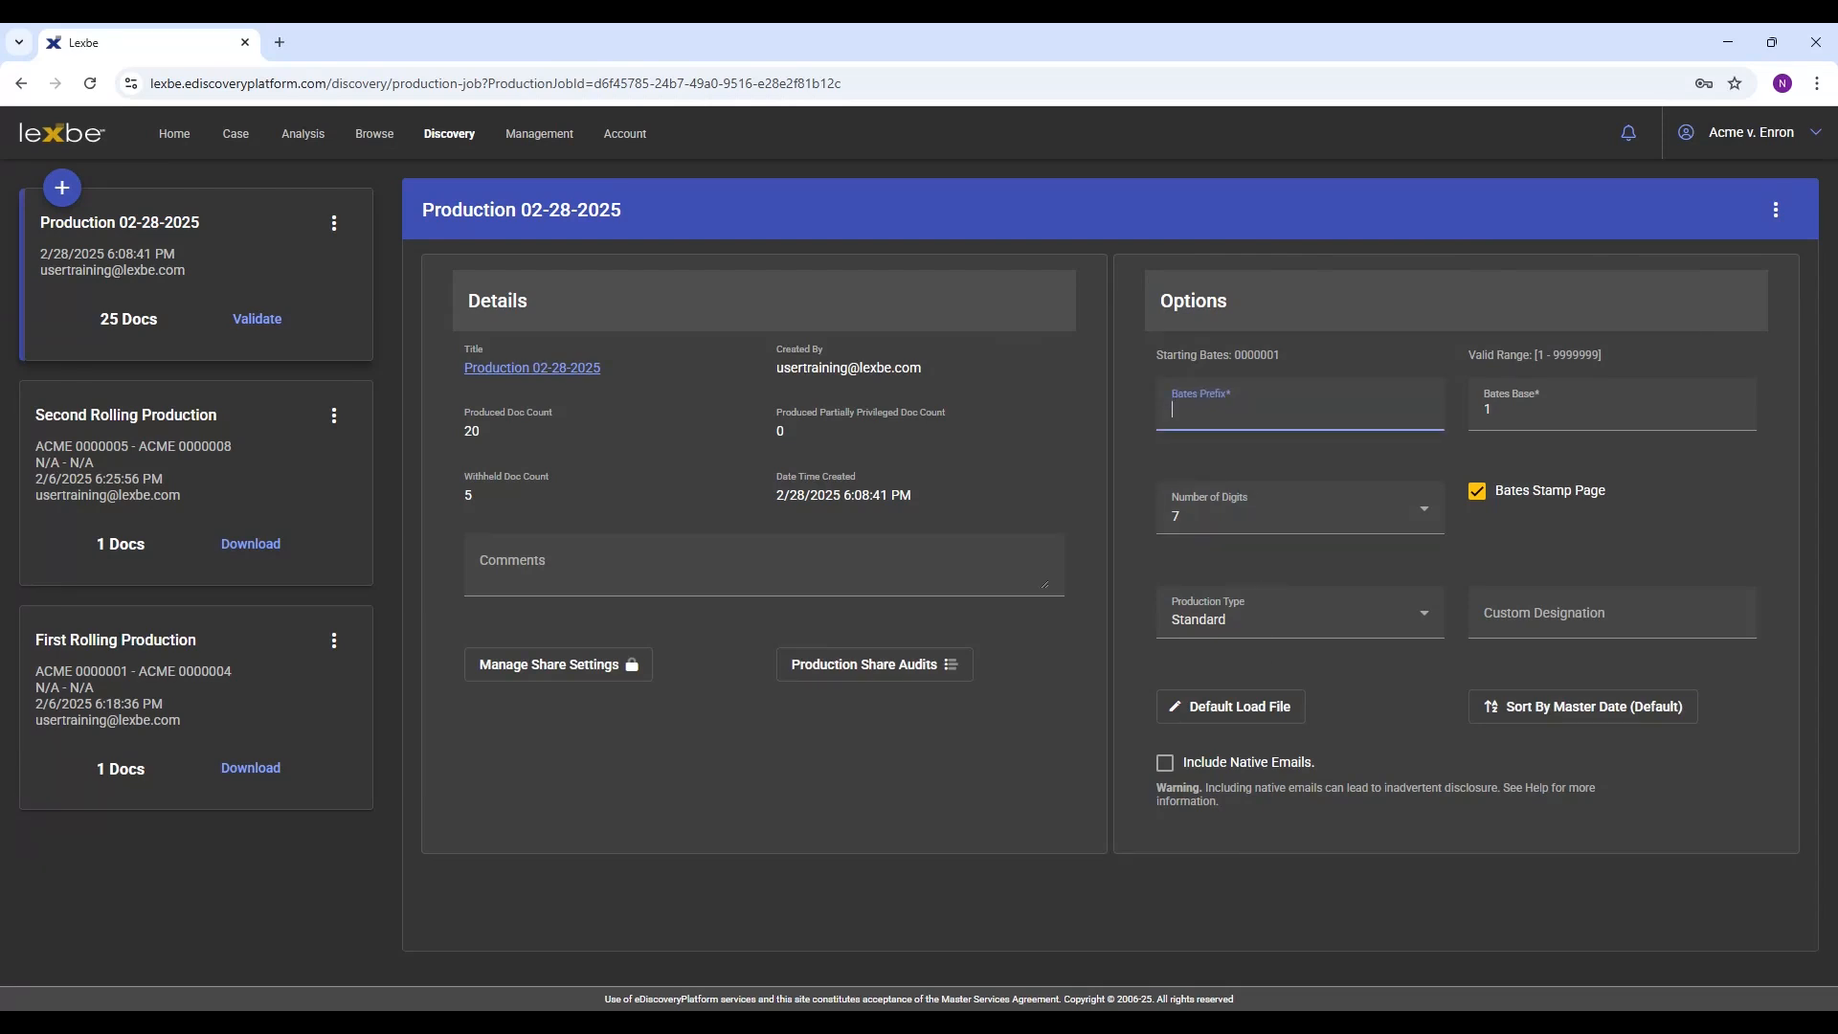
{"action": "type", "text": "demo"}
{"action": "left_click", "coordinate": [1612, 407]}
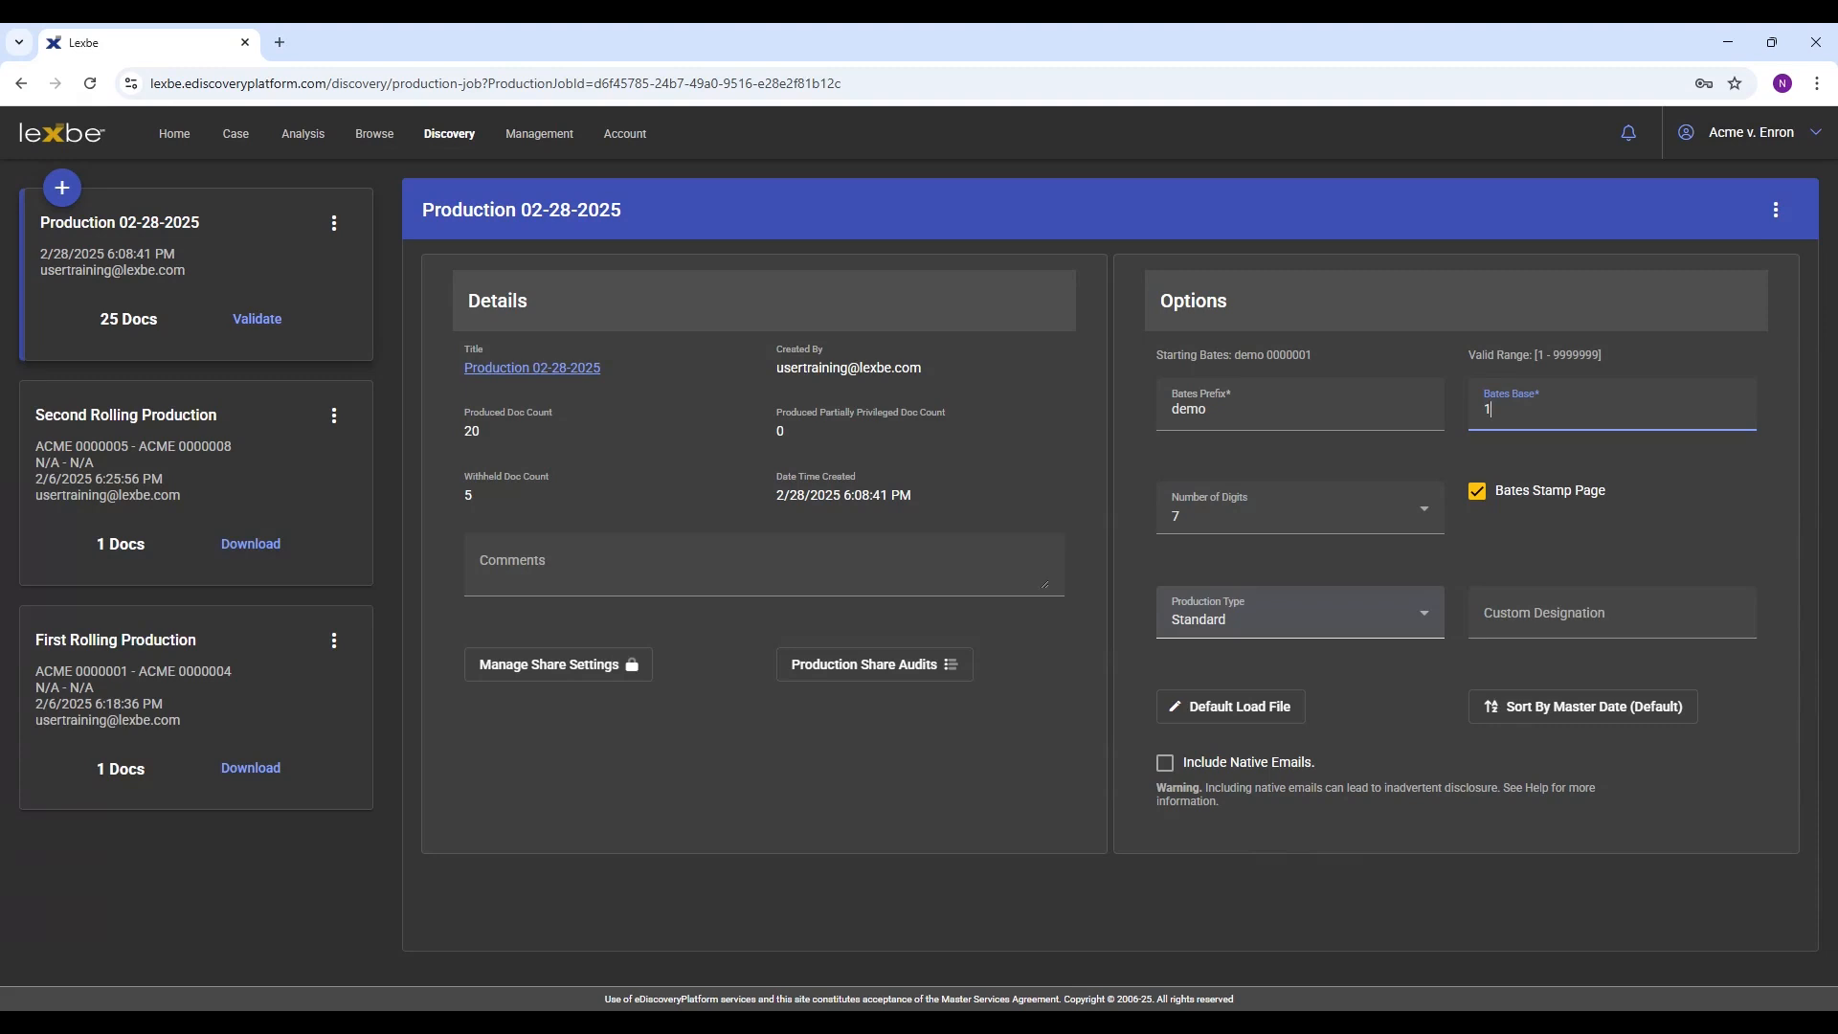
{"action": "left_click", "coordinate": [1254, 630]}
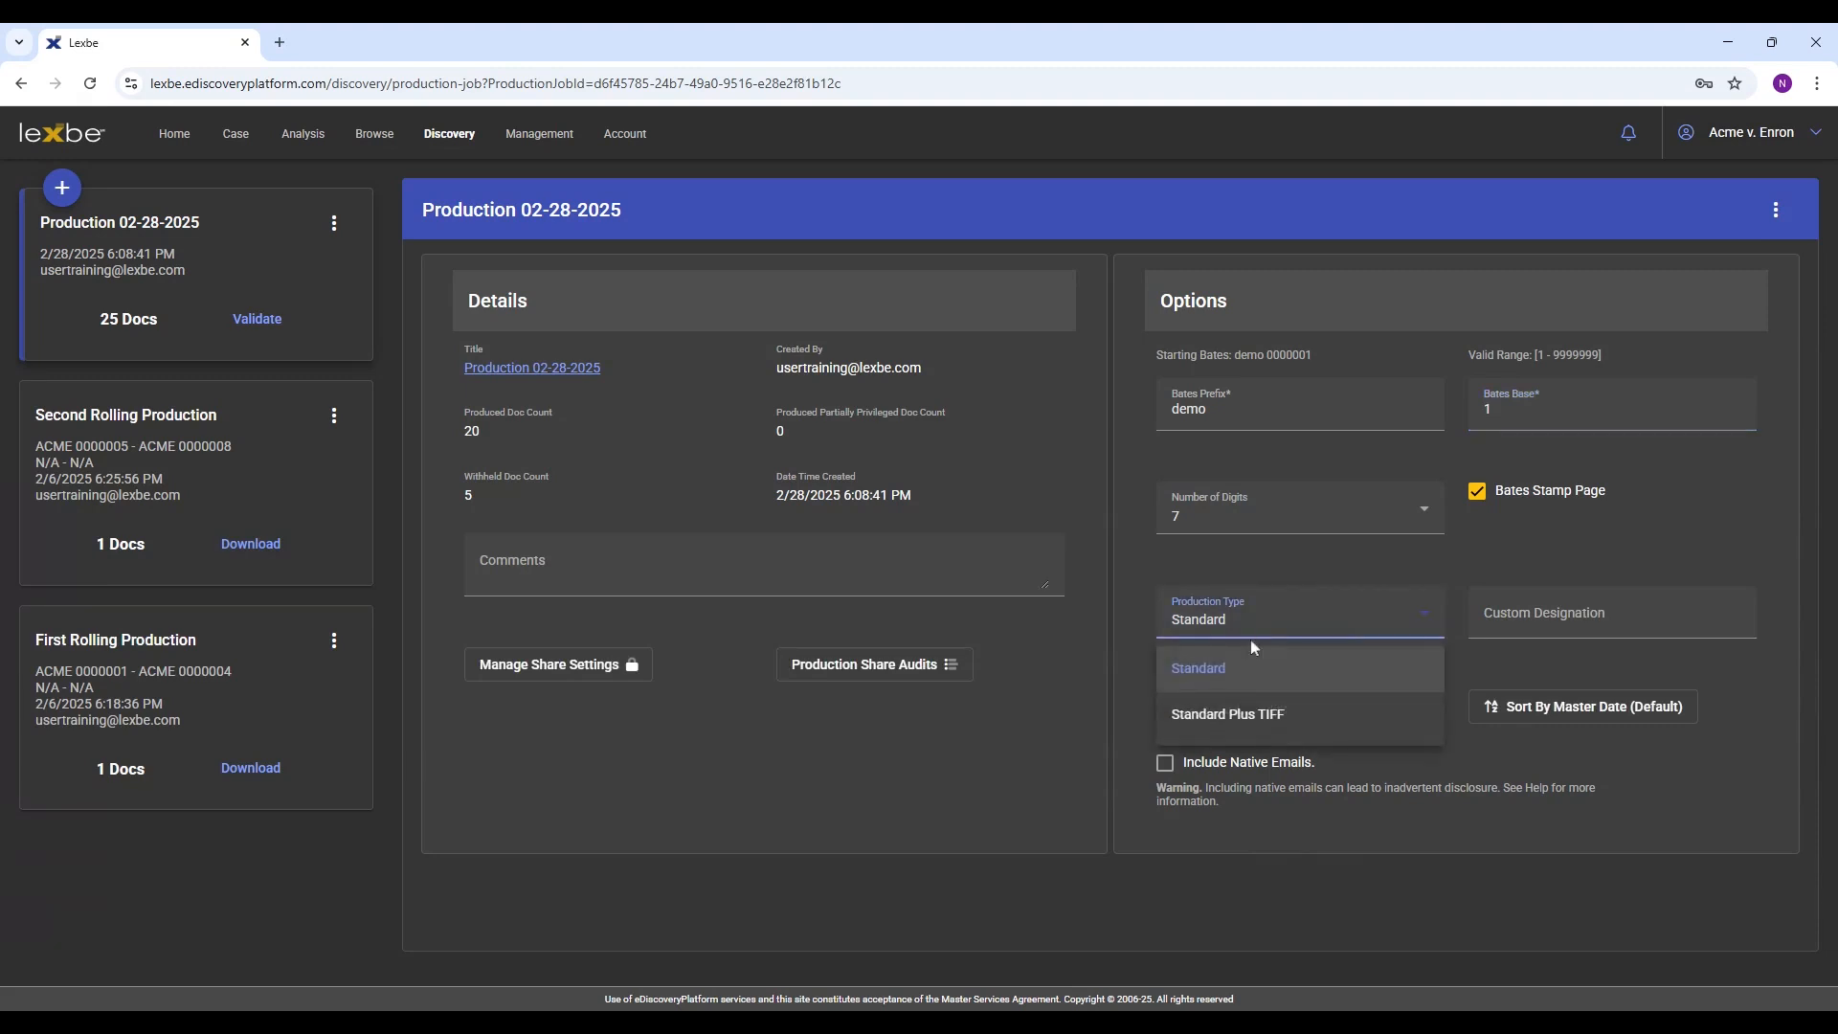
{"action": "left_click", "coordinate": [1288, 720]}
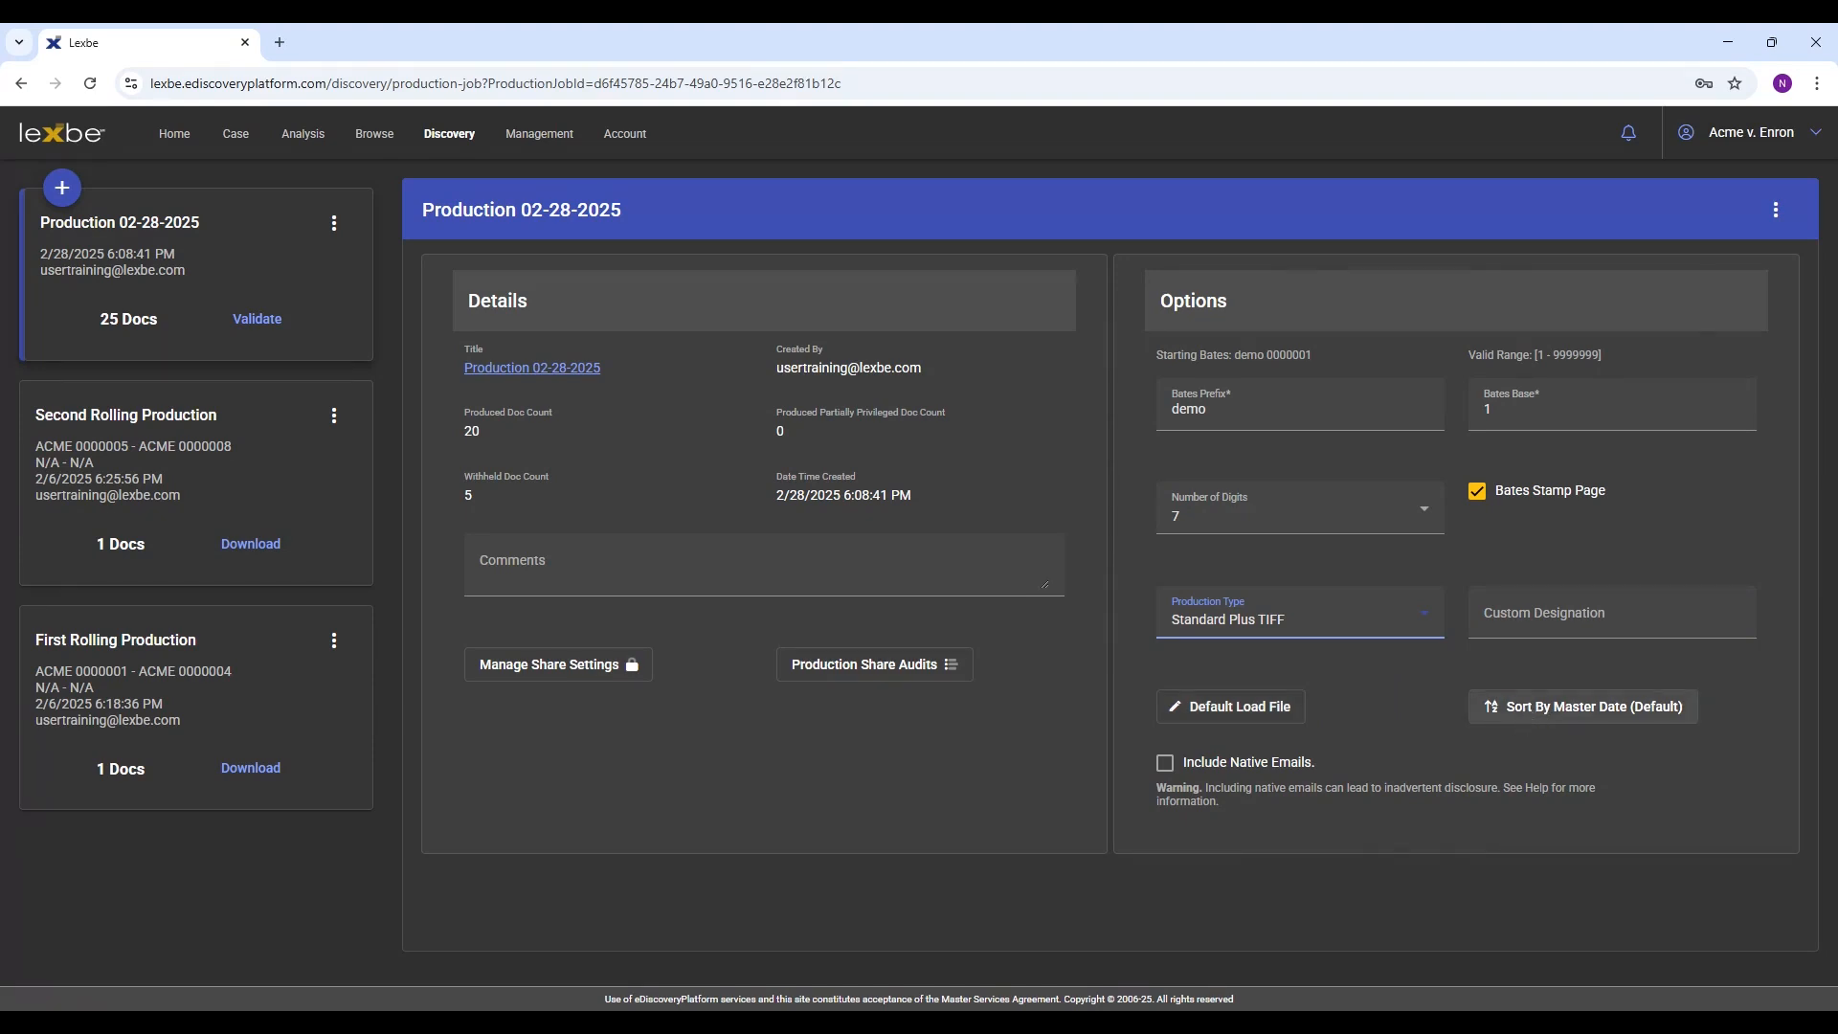
Examine the sort fields available for the production and the option of a second sort level, keeping the current sort
{"action": "left_click", "coordinate": [1474, 714]}
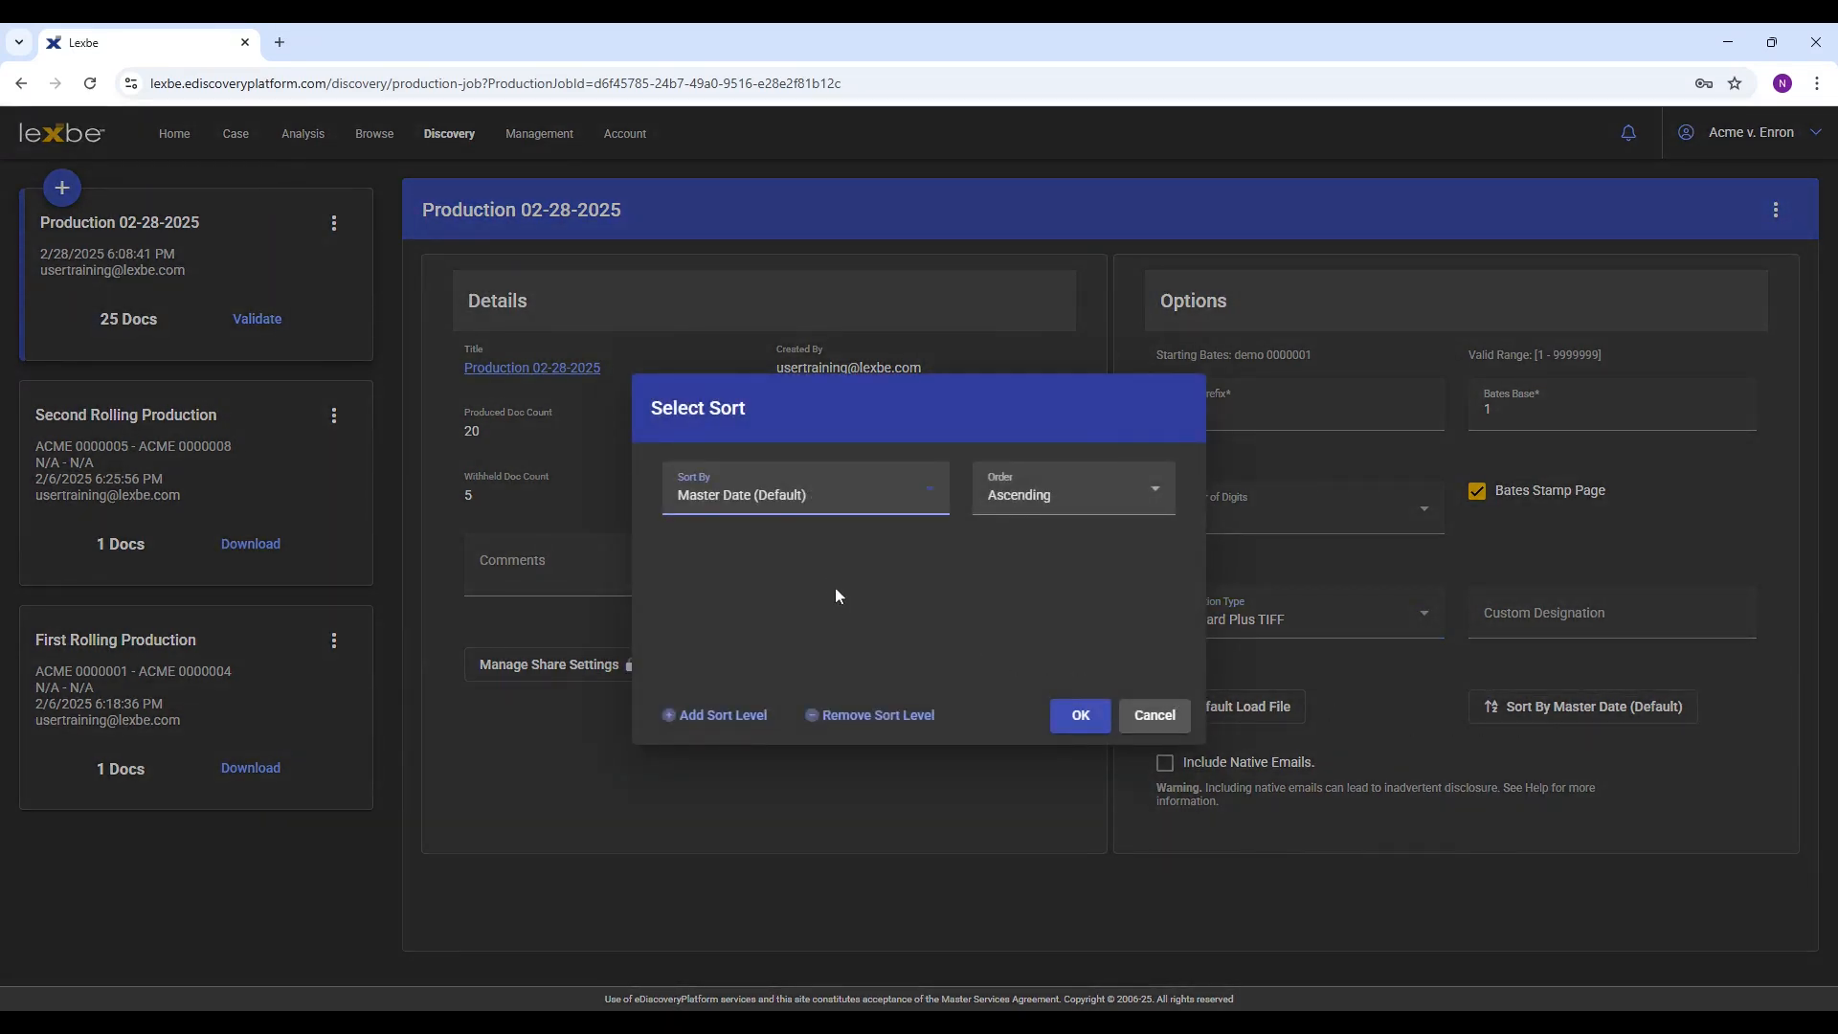
{"action": "left_click", "coordinate": [795, 514]}
{"action": "scroll", "coordinate": [764, 639], "scroll_direction": "down", "scroll_amount": 2}
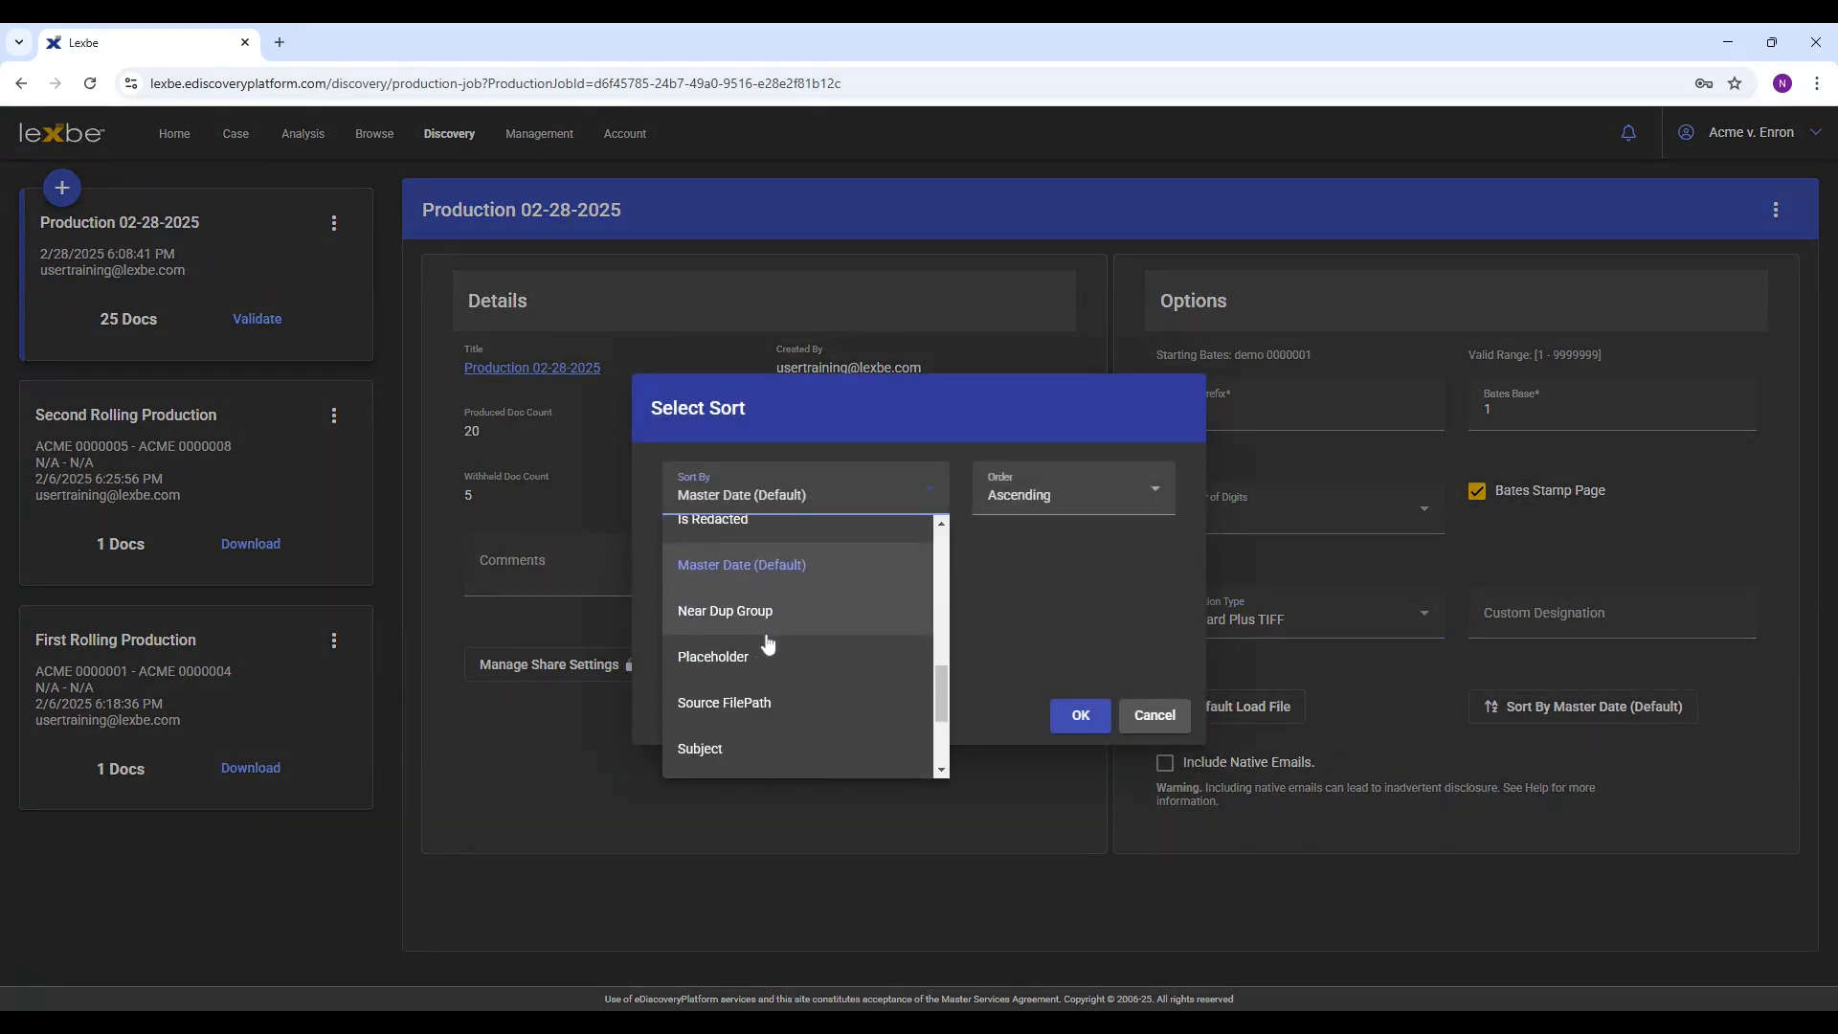
{"action": "scroll", "coordinate": [767, 643], "scroll_direction": "up", "scroll_amount": 3}
{"action": "scroll", "coordinate": [764, 646], "scroll_direction": "down", "scroll_amount": 3}
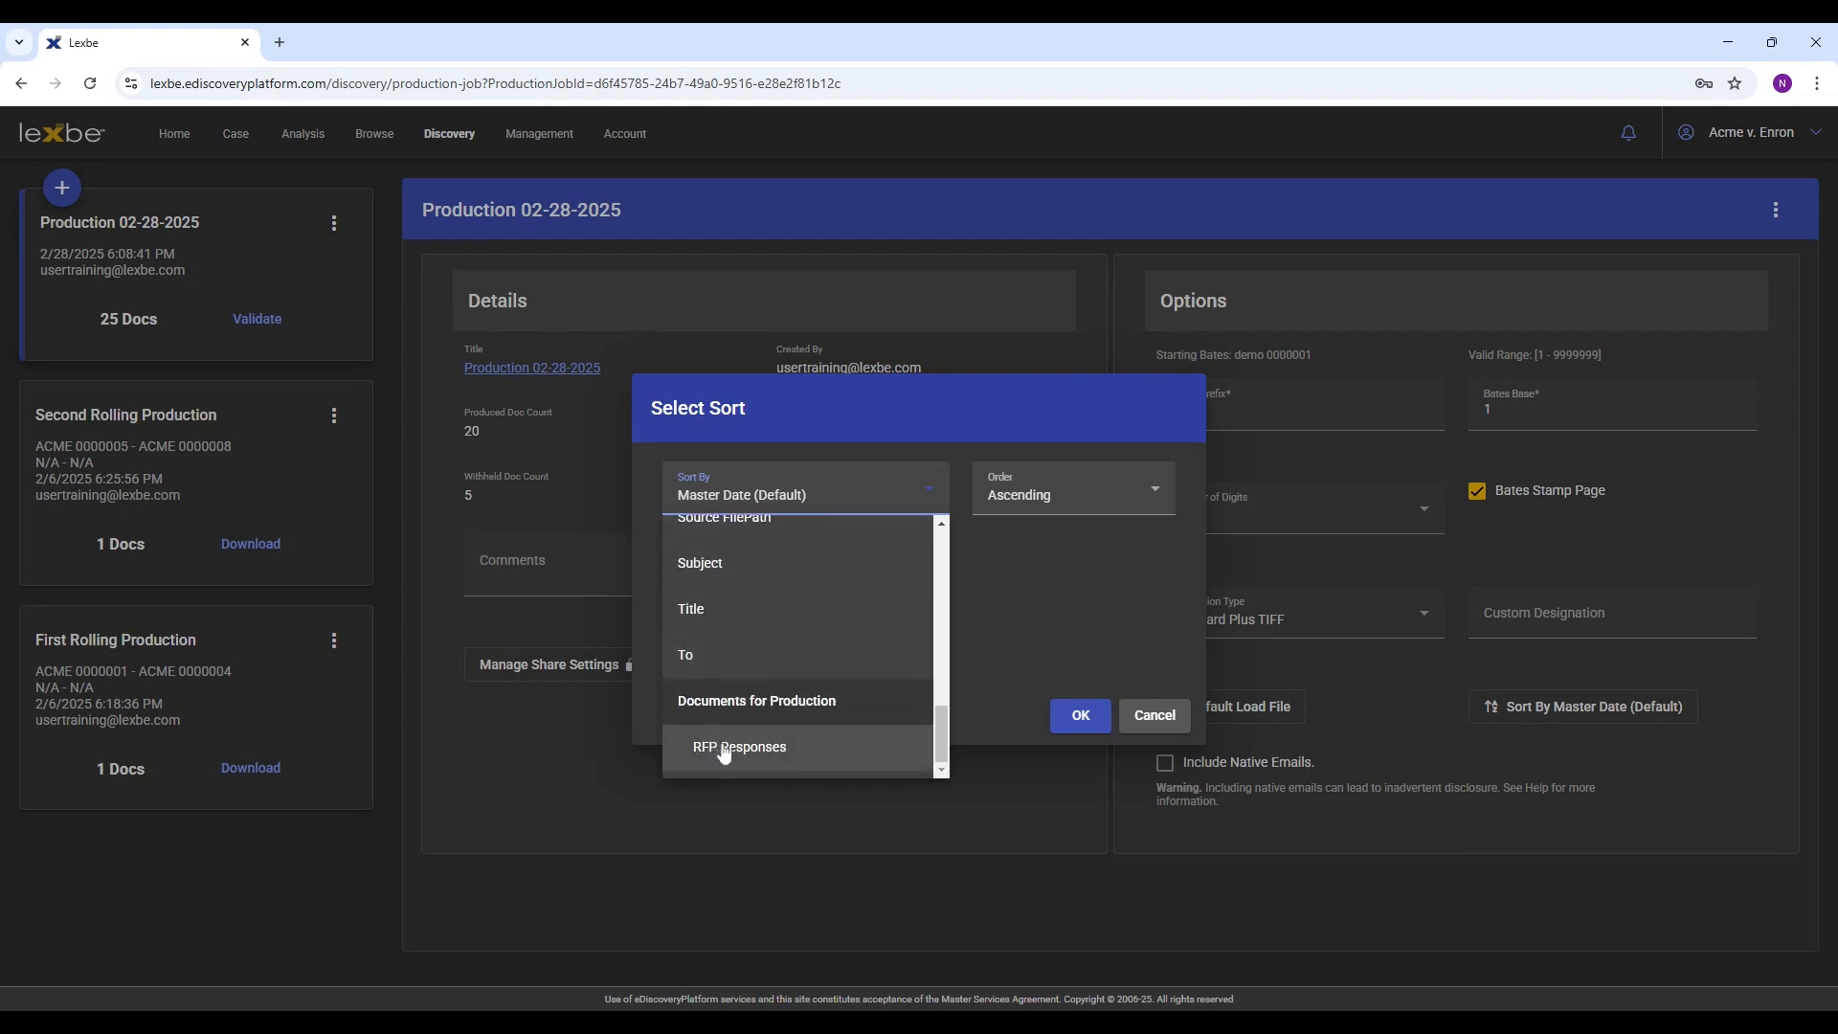
{"action": "scroll", "coordinate": [768, 643], "scroll_direction": "up", "scroll_amount": 3}
{"action": "scroll", "coordinate": [766, 641], "scroll_direction": "down", "scroll_amount": 5}
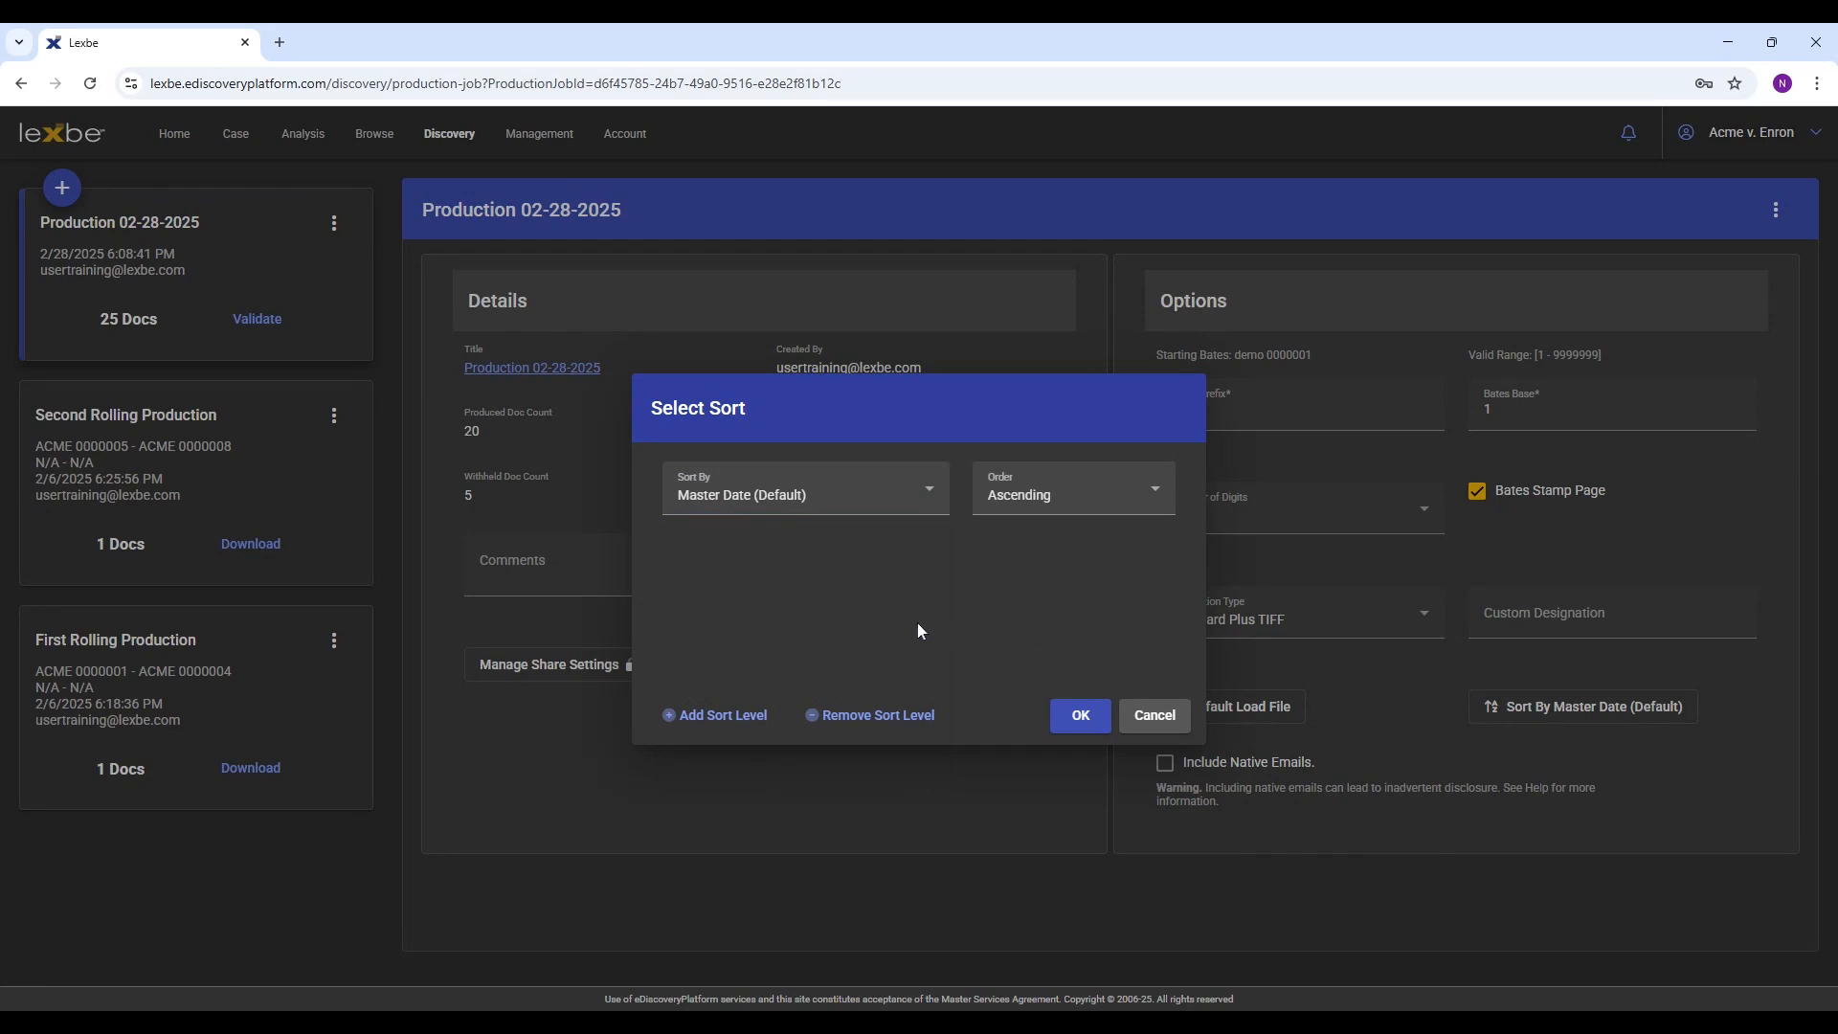
{"action": "left_click", "coordinate": [712, 725]}
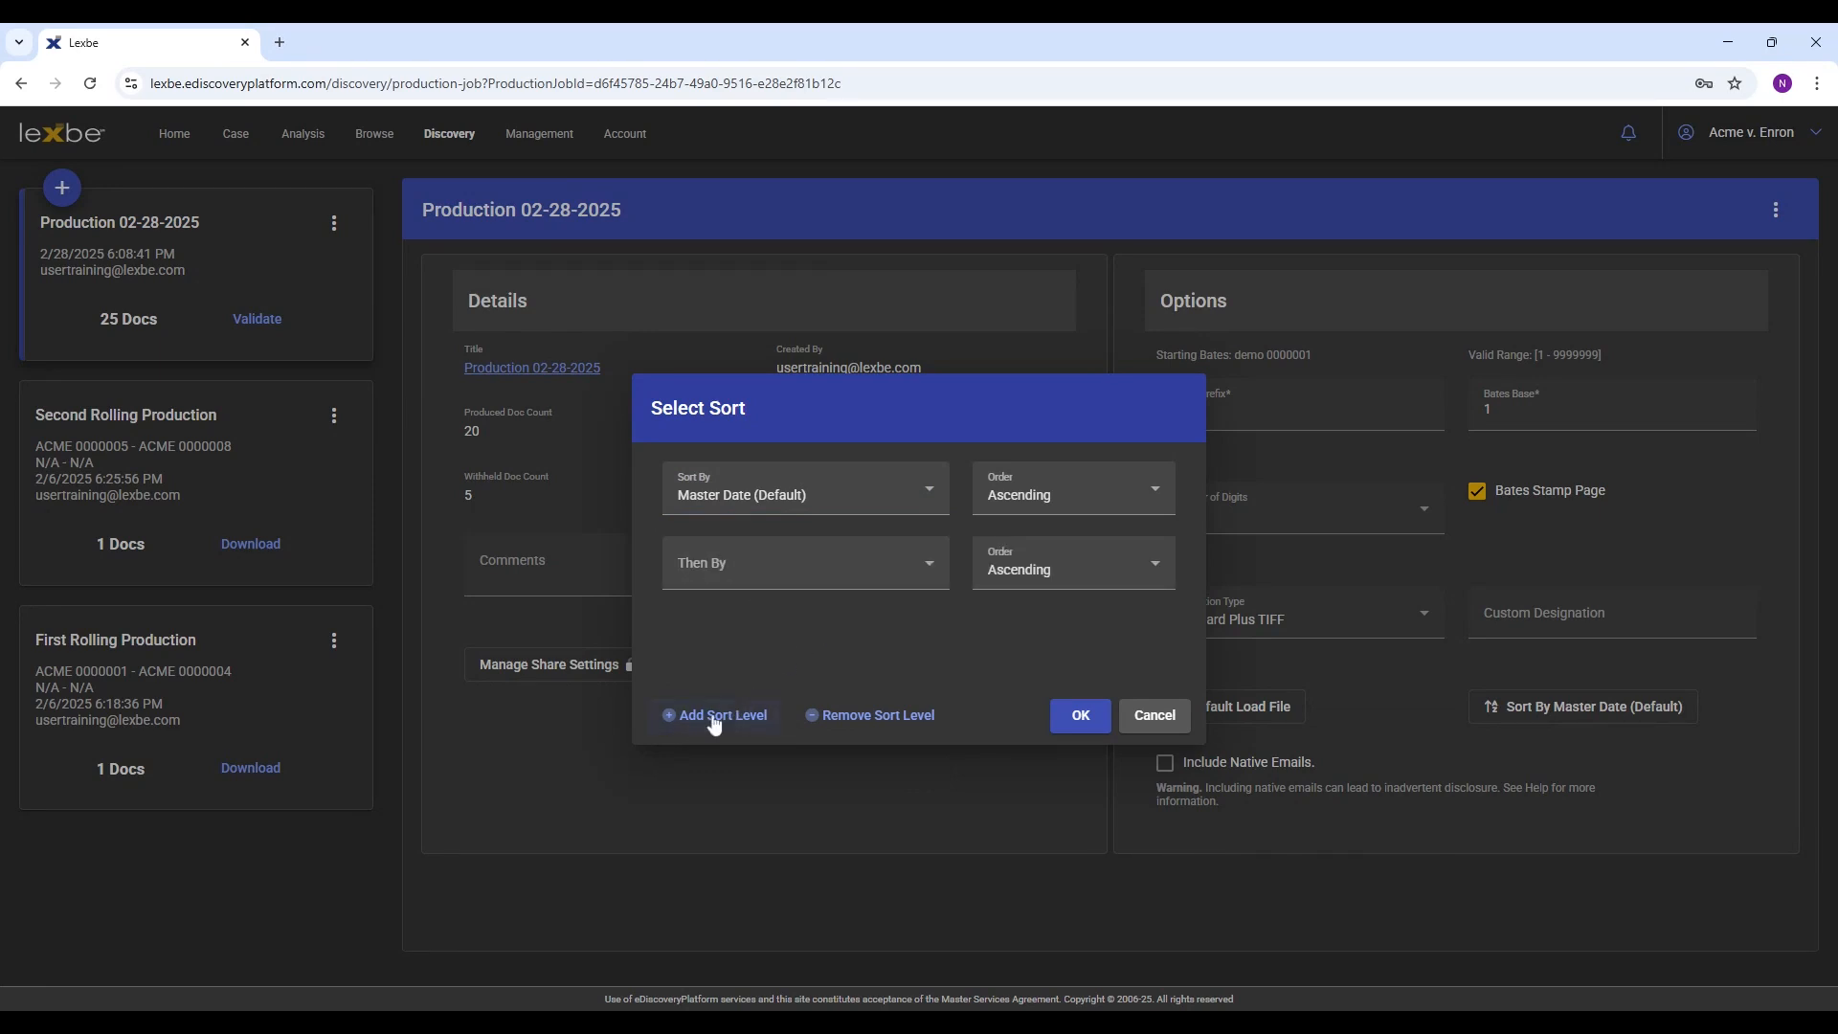
{"action": "left_click", "coordinate": [1154, 718]}
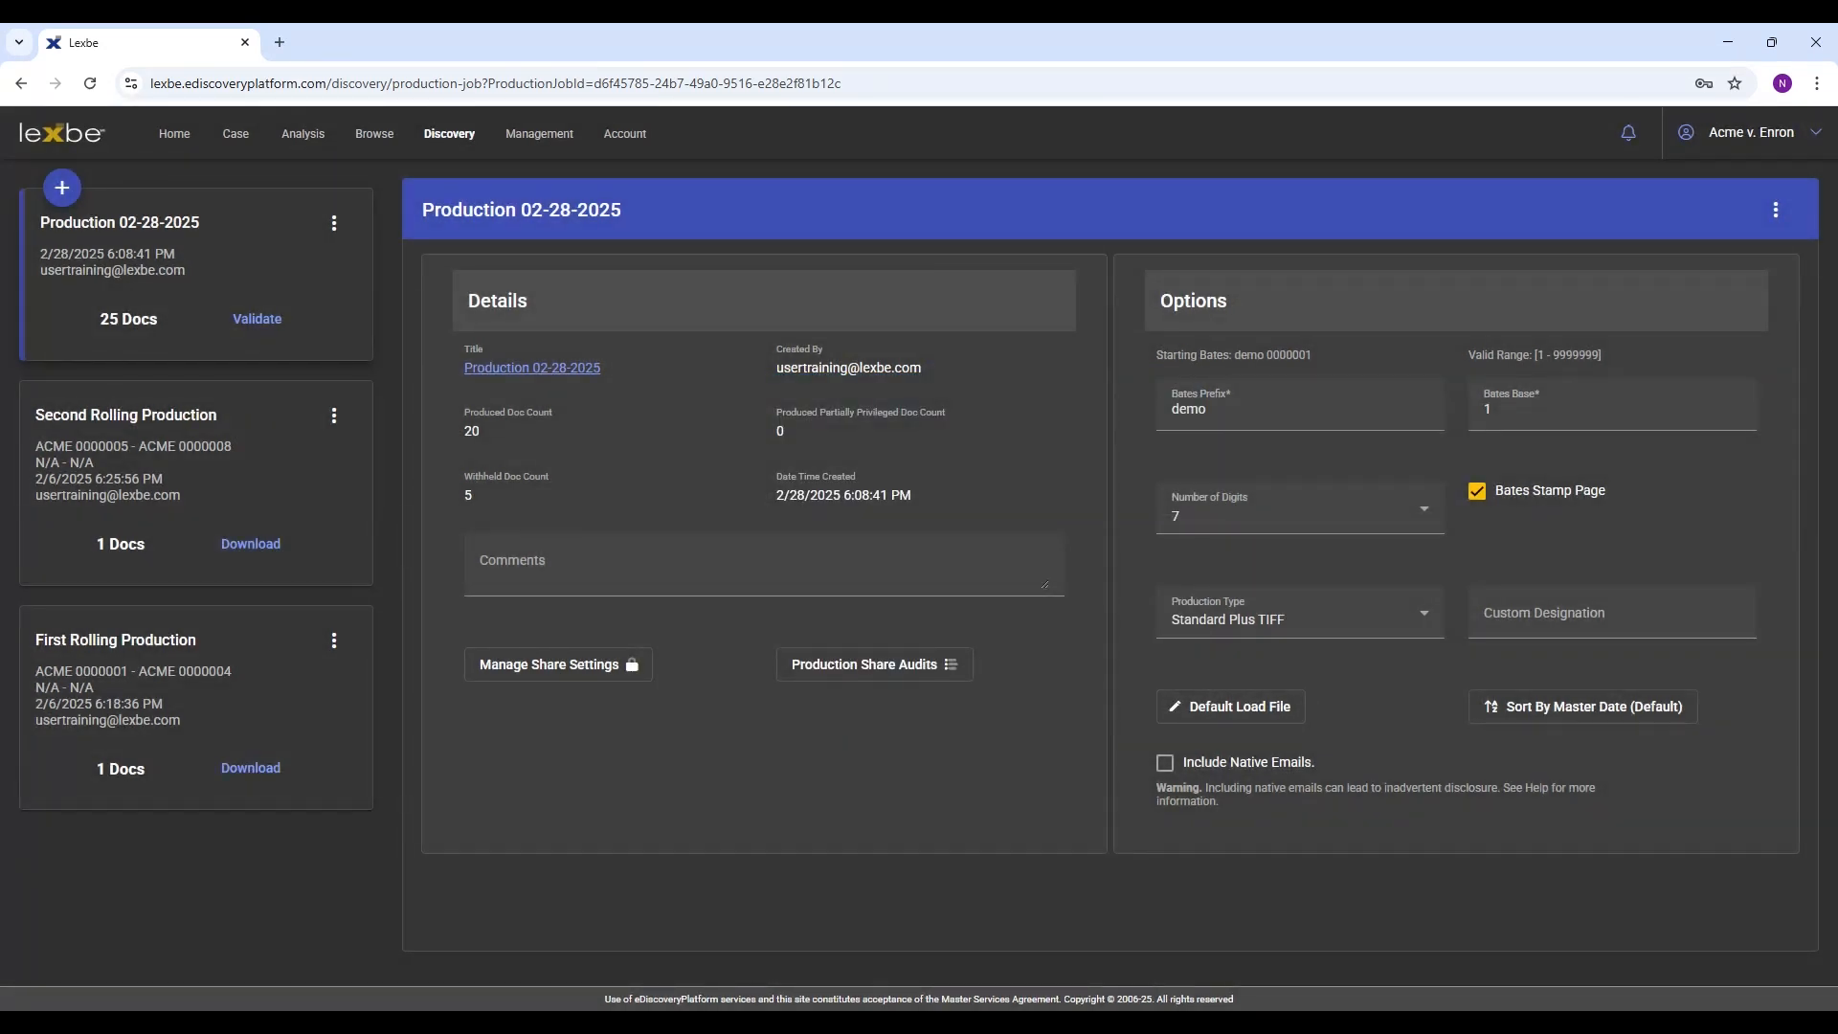
Validate the Production 02-28-2025 job, review its checks, and finish the validation
{"action": "left_click", "coordinate": [256, 320]}
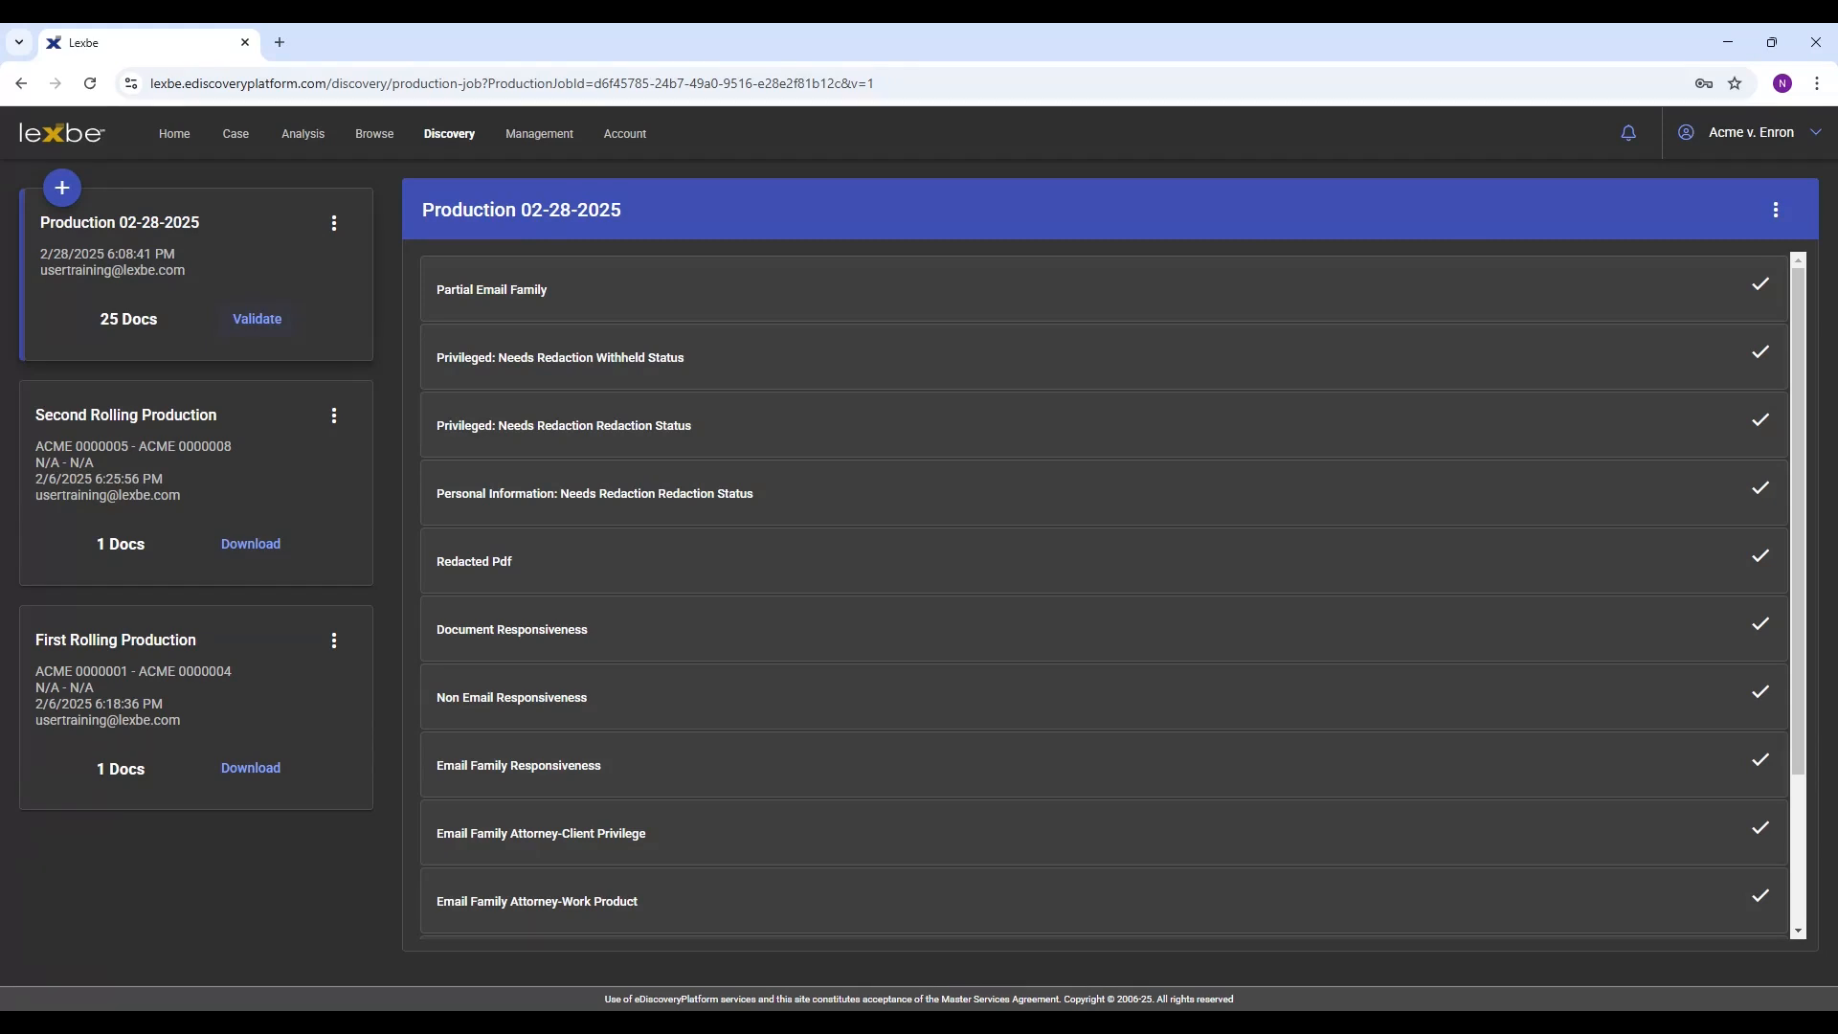
{"action": "scroll", "coordinate": [1434, 501], "scroll_direction": "down", "scroll_amount": 3}
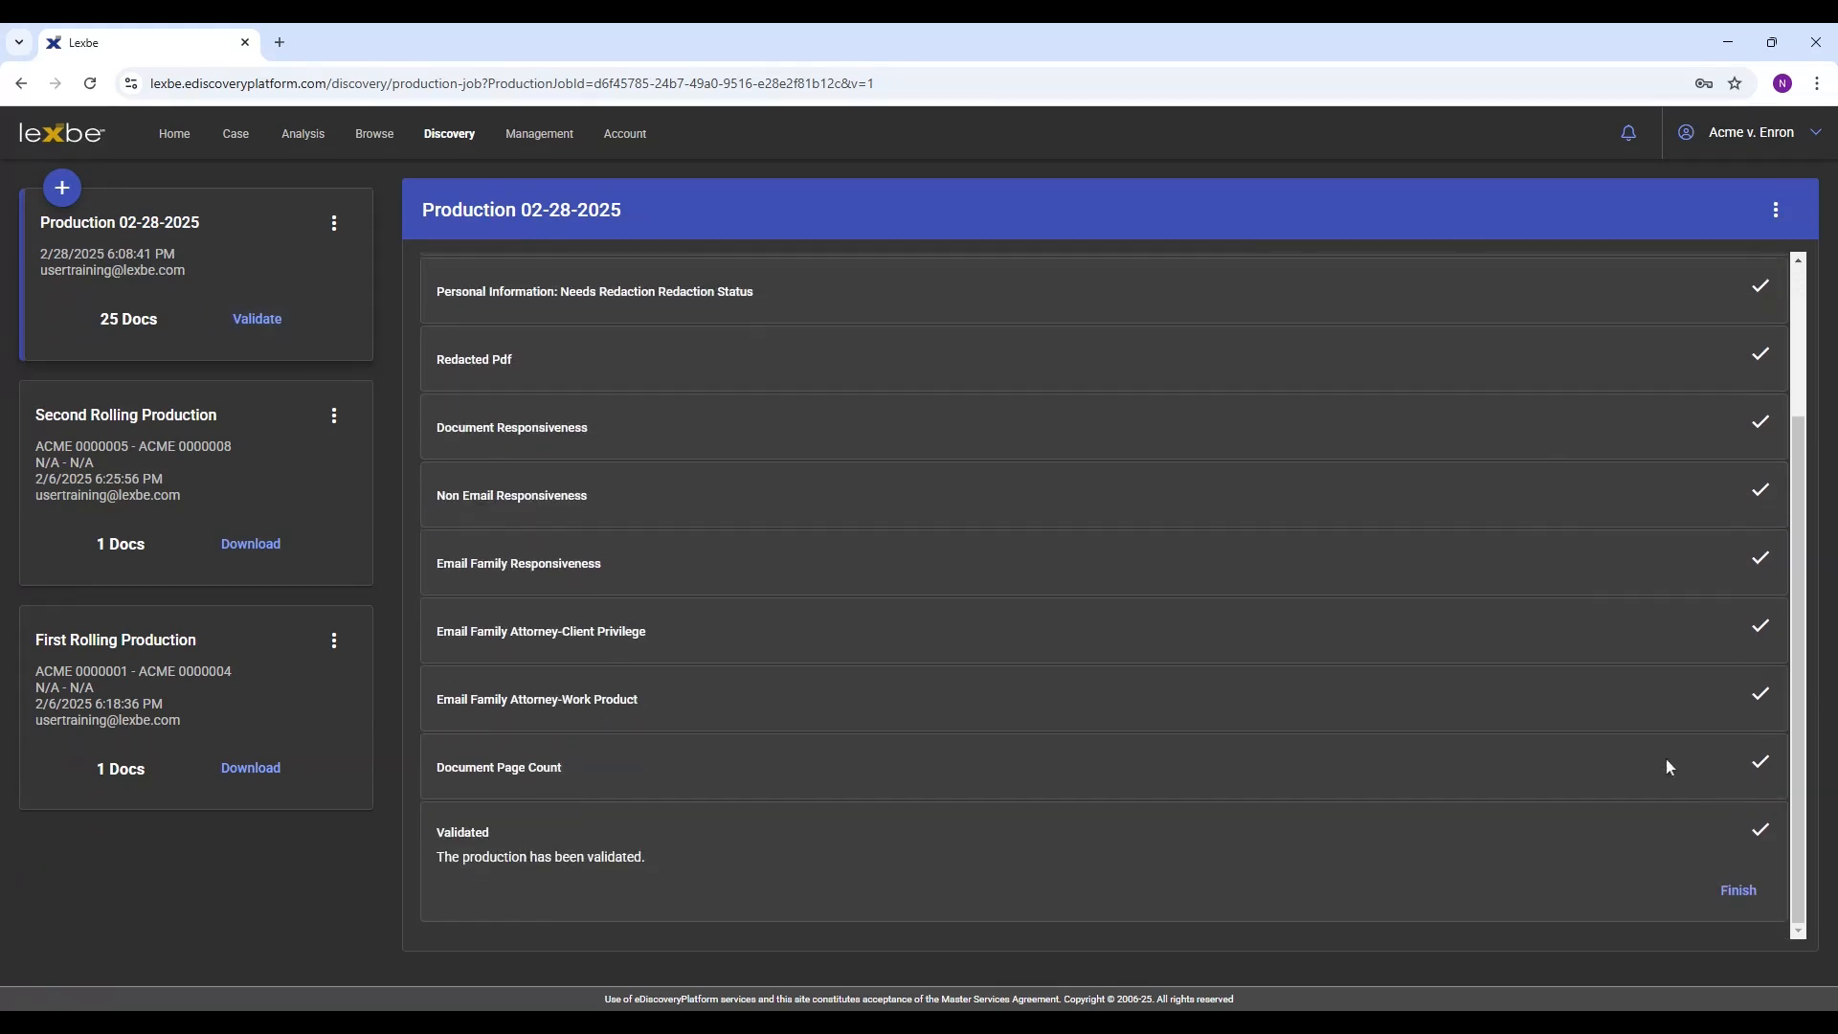
{"action": "left_click", "coordinate": [1736, 892]}
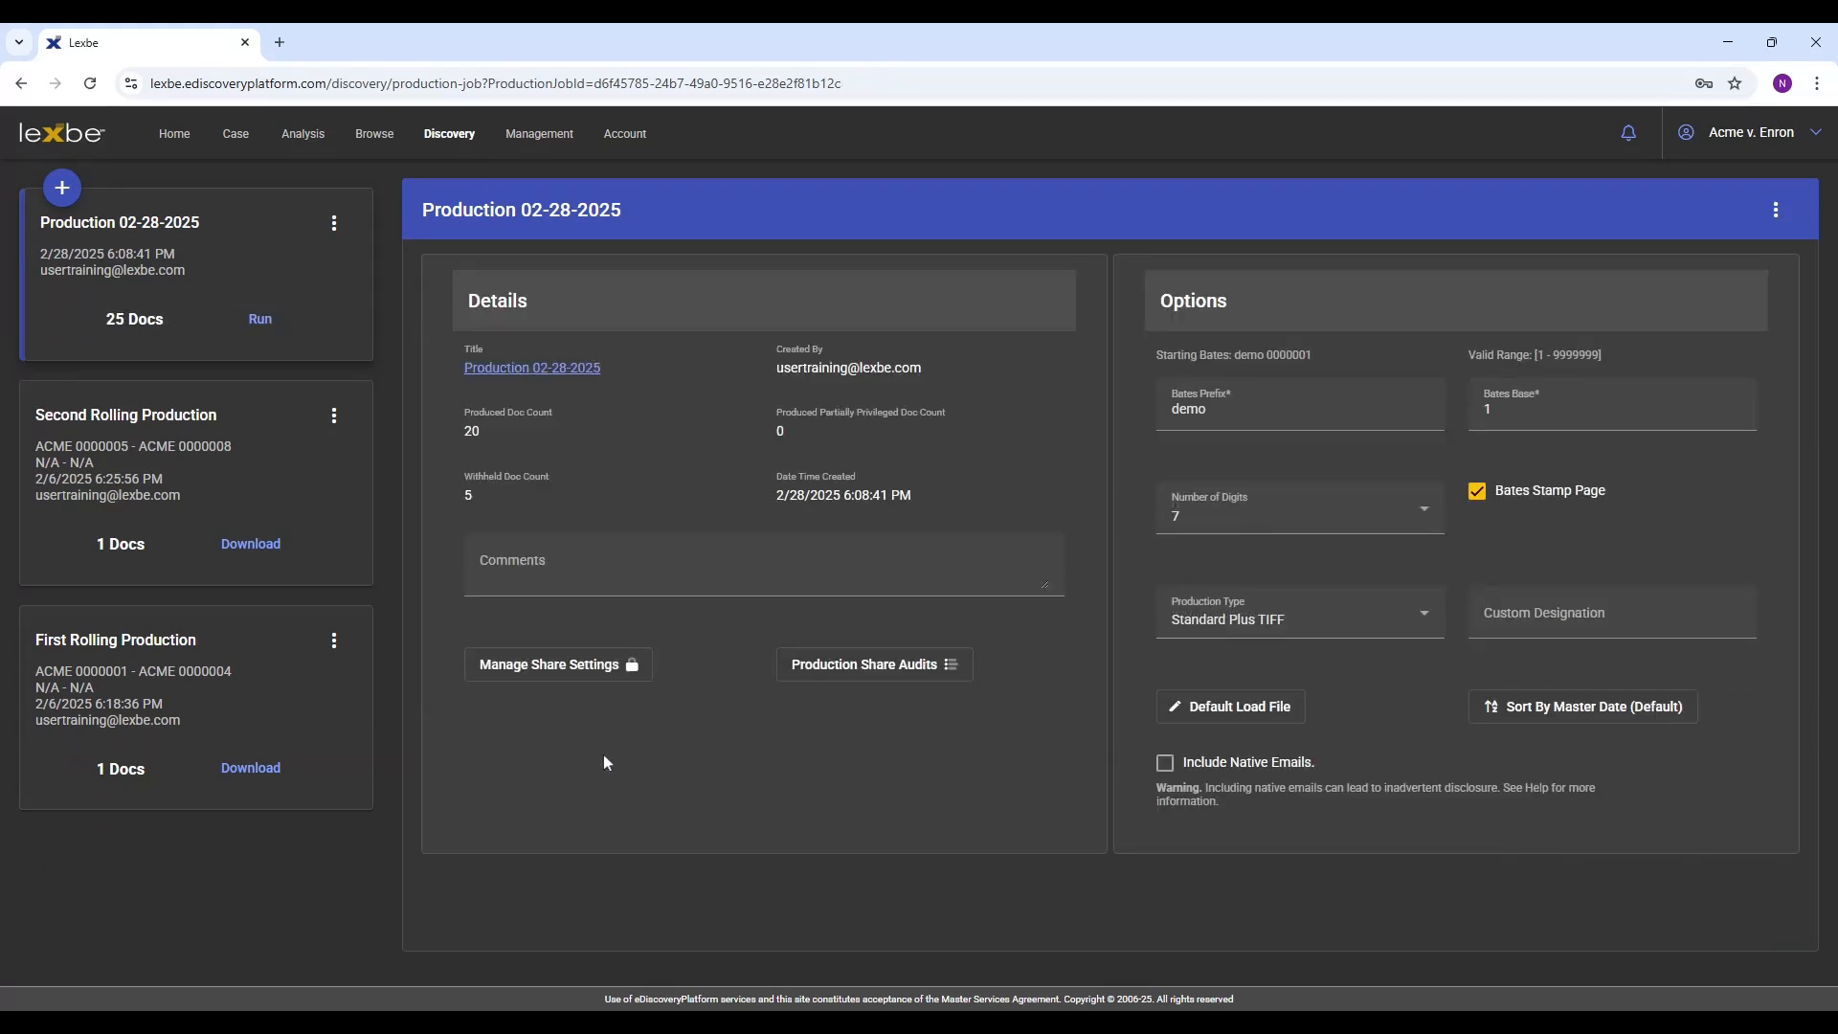
{"action": "left_click", "coordinate": [260, 320]}
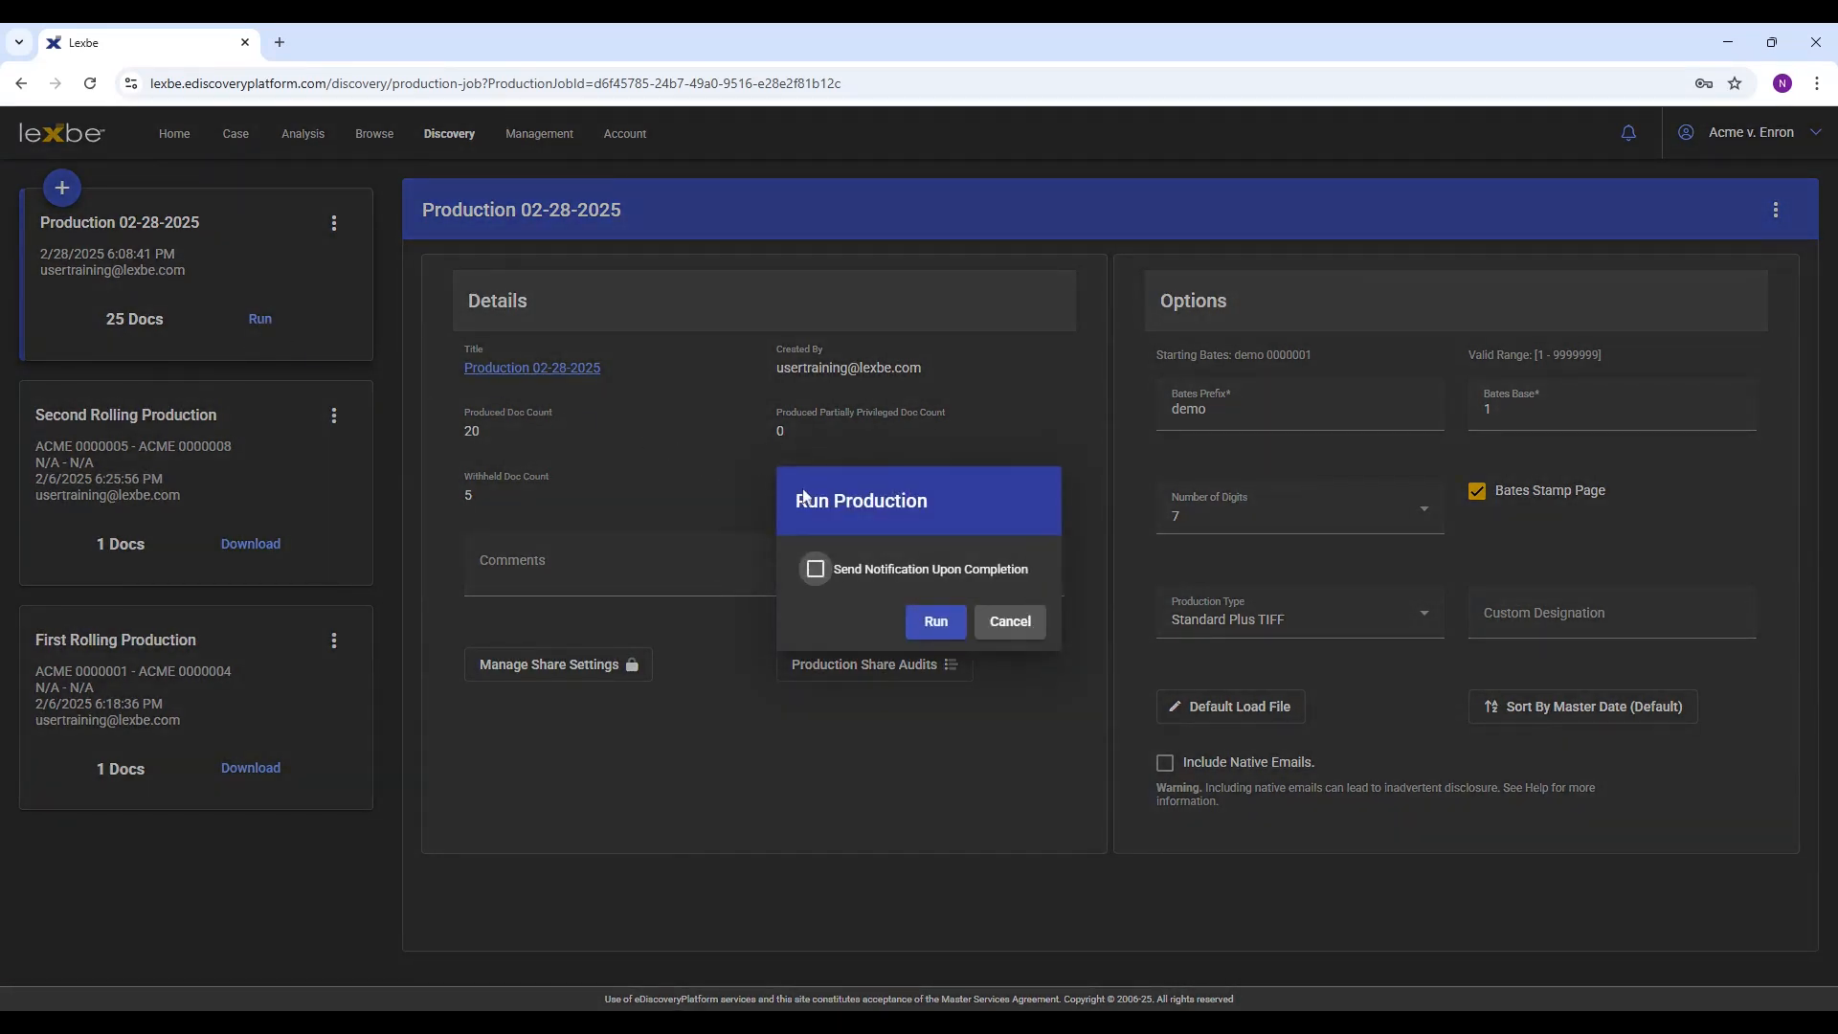
{"action": "left_click", "coordinate": [825, 576]}
{"action": "left_click", "coordinate": [1010, 621]}
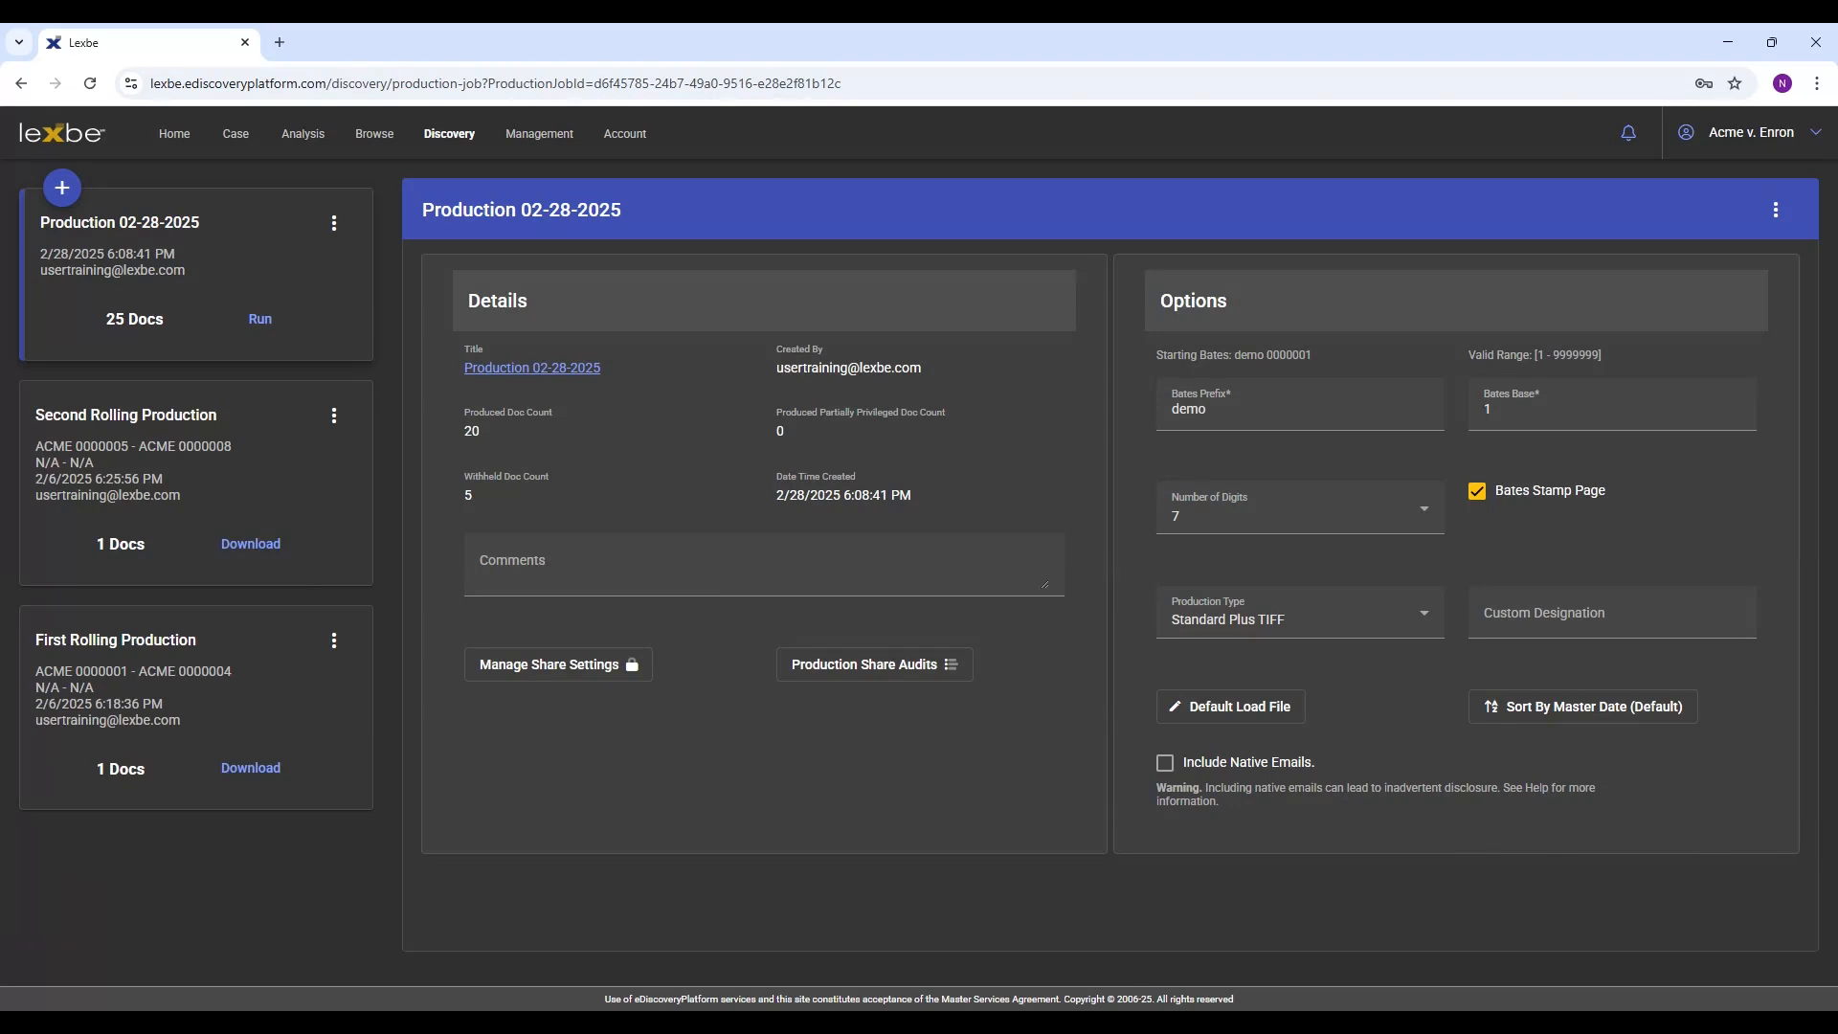
Share the Second Rolling Production with users without account access by entering a share password and generating a download link expiring 3/7/2025
{"action": "left_click", "coordinate": [273, 496]}
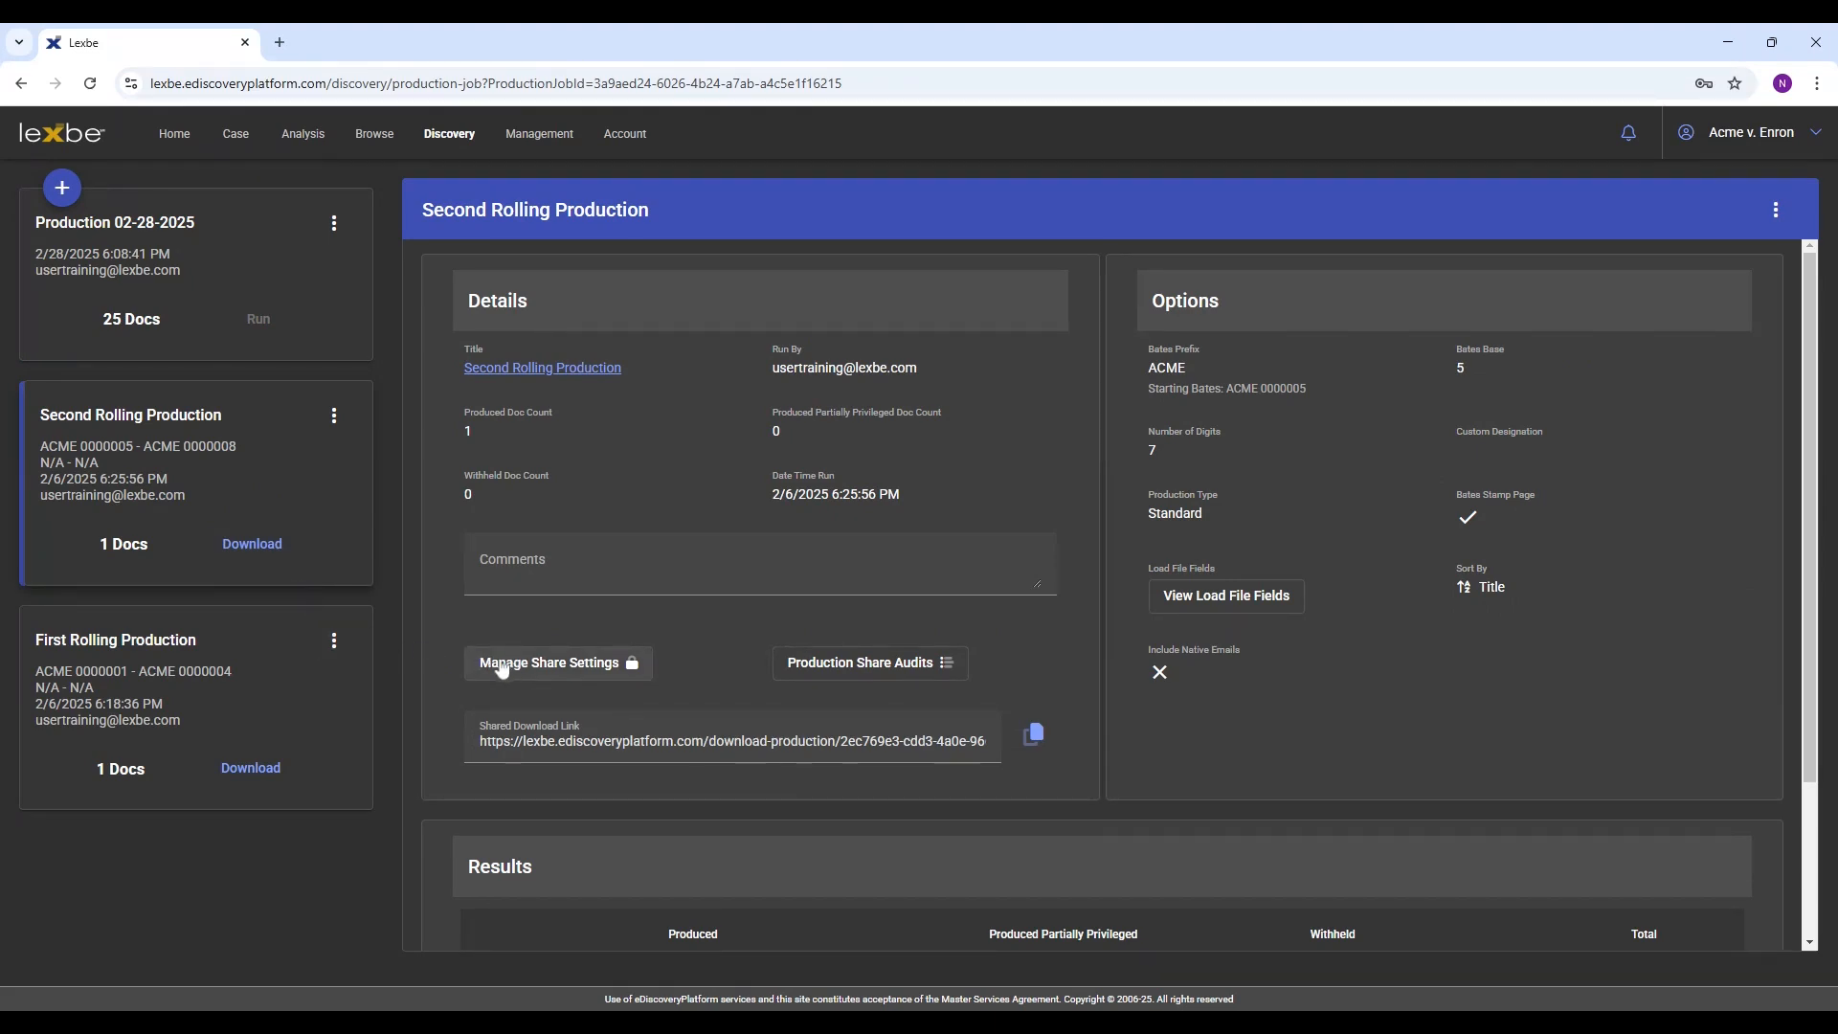
{"action": "left_click", "coordinate": [612, 667]}
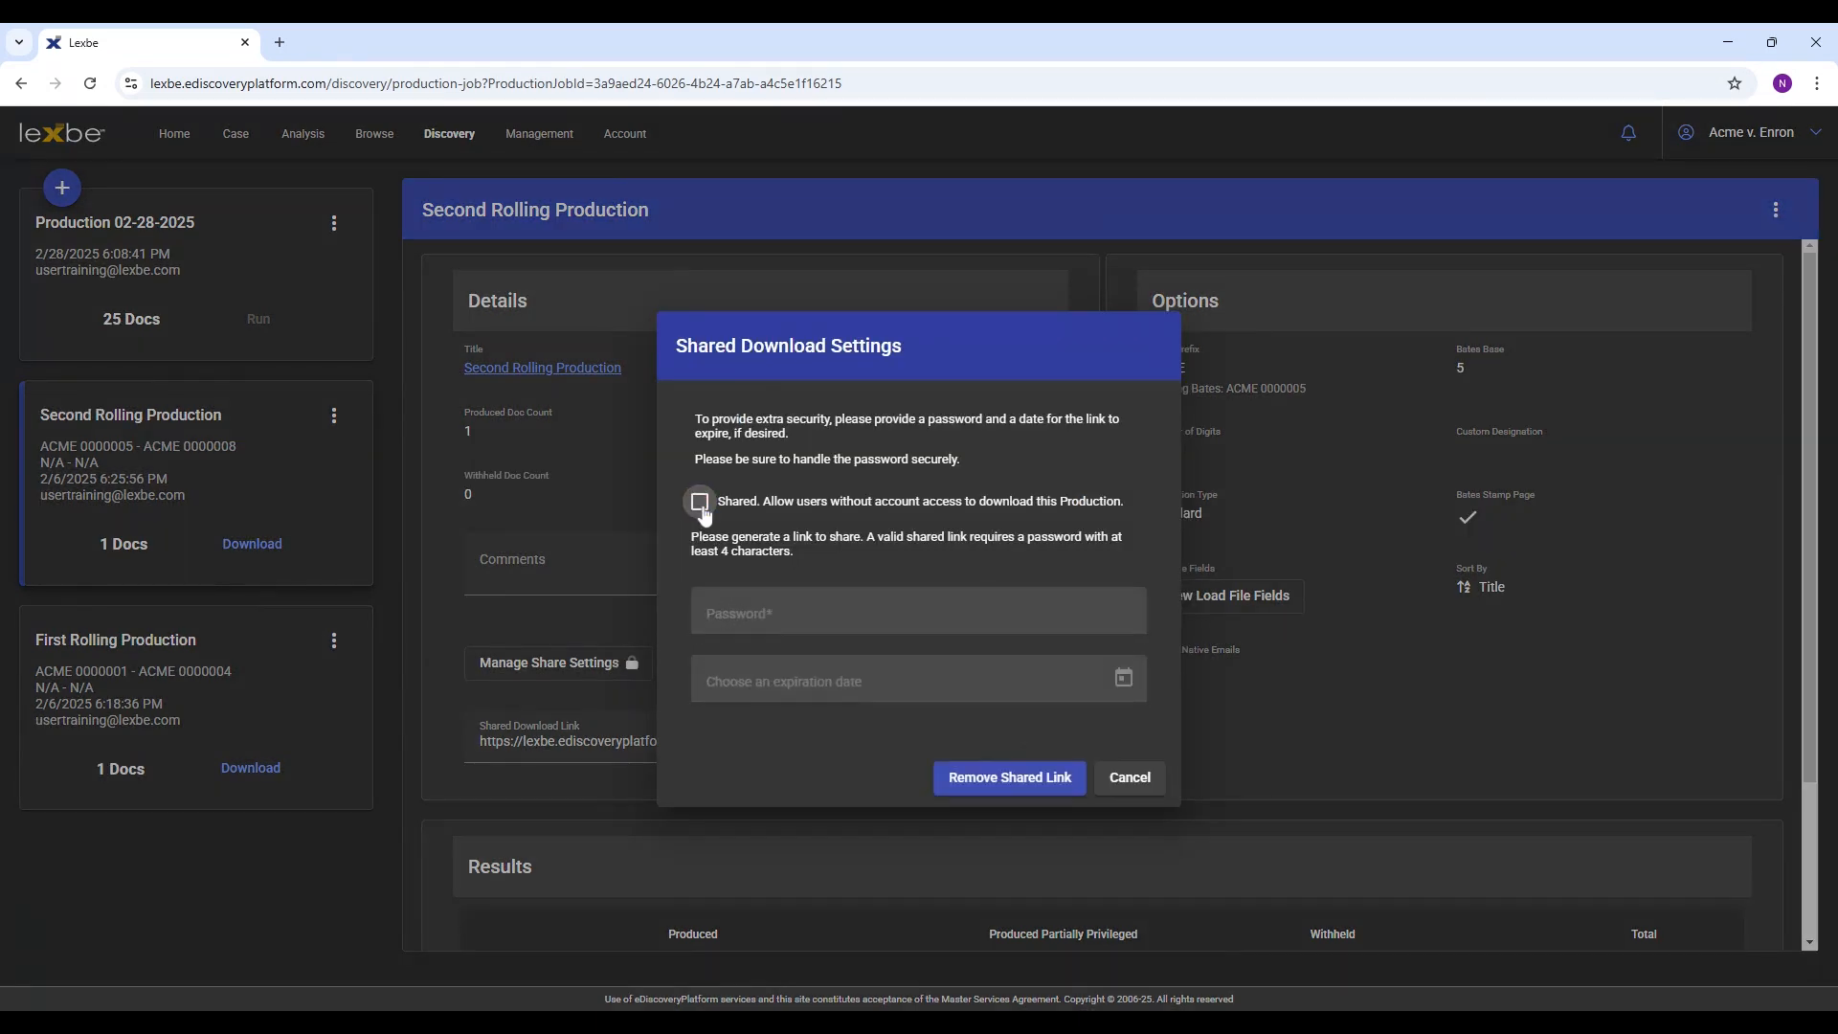
{"action": "left_click", "coordinate": [699, 502]}
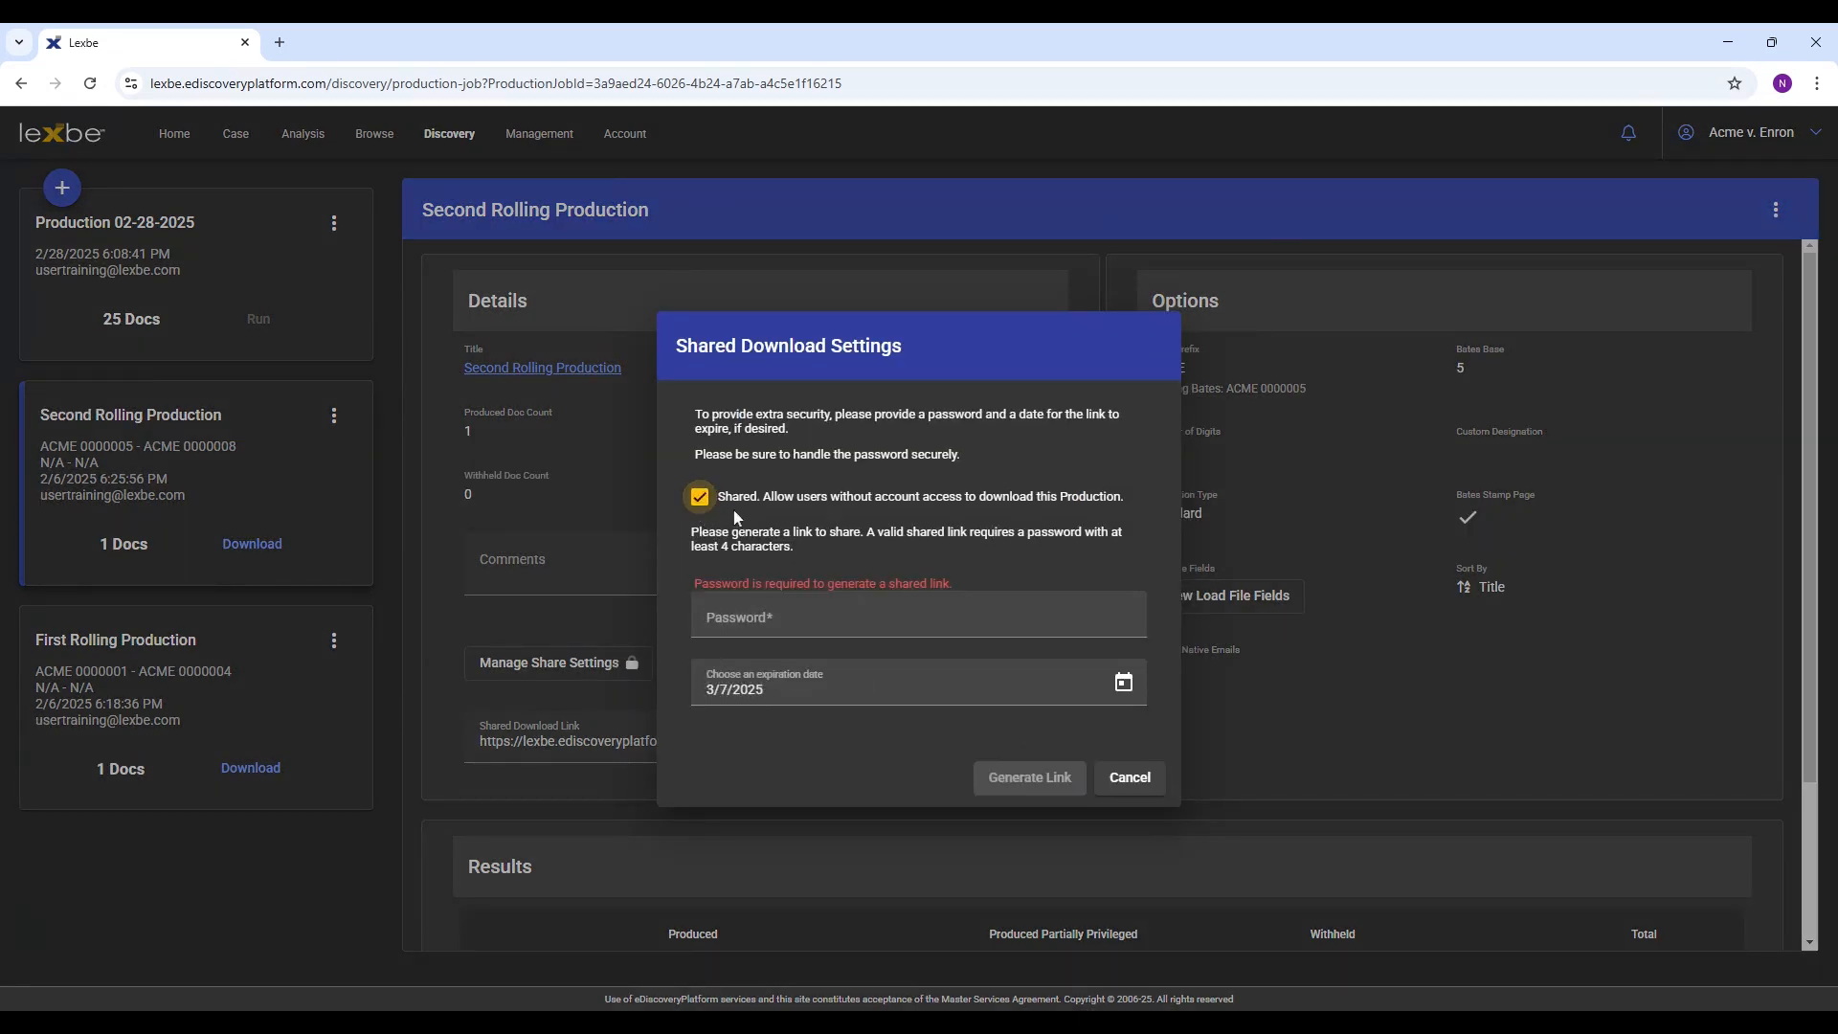
{"action": "left_click", "coordinate": [777, 612]}
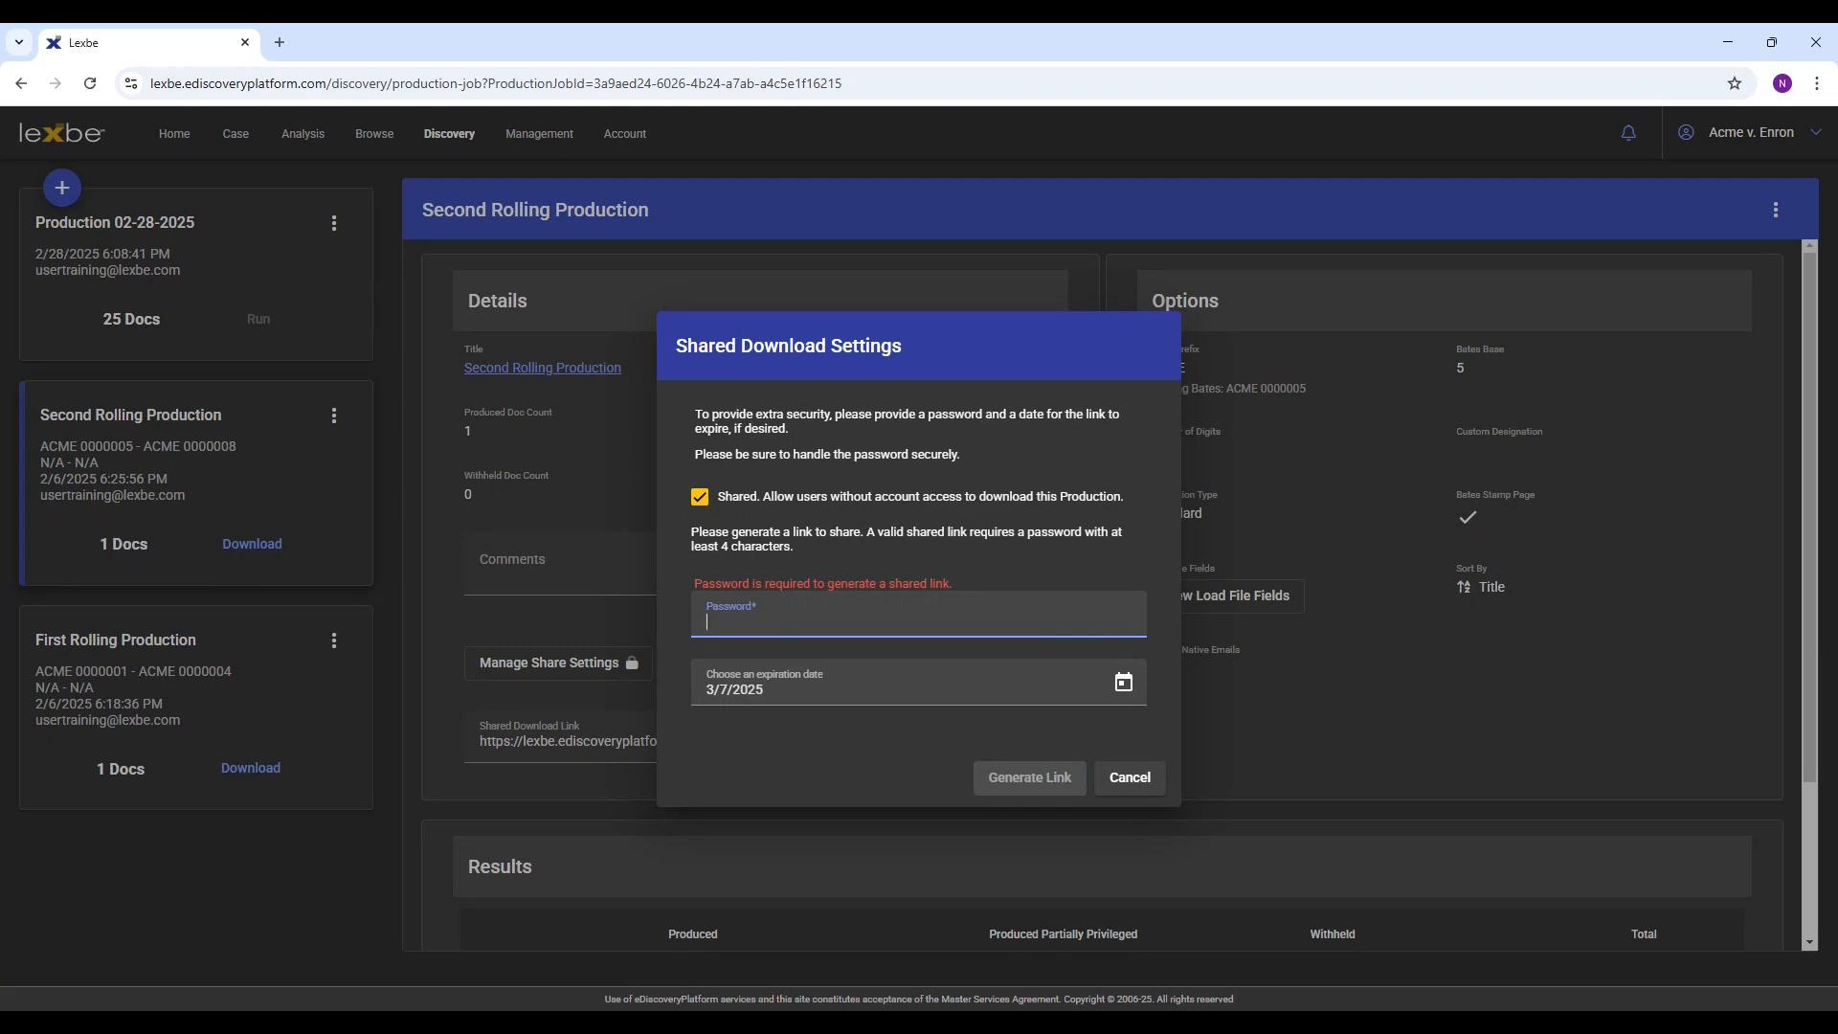
{"action": "type", "text": "******"}
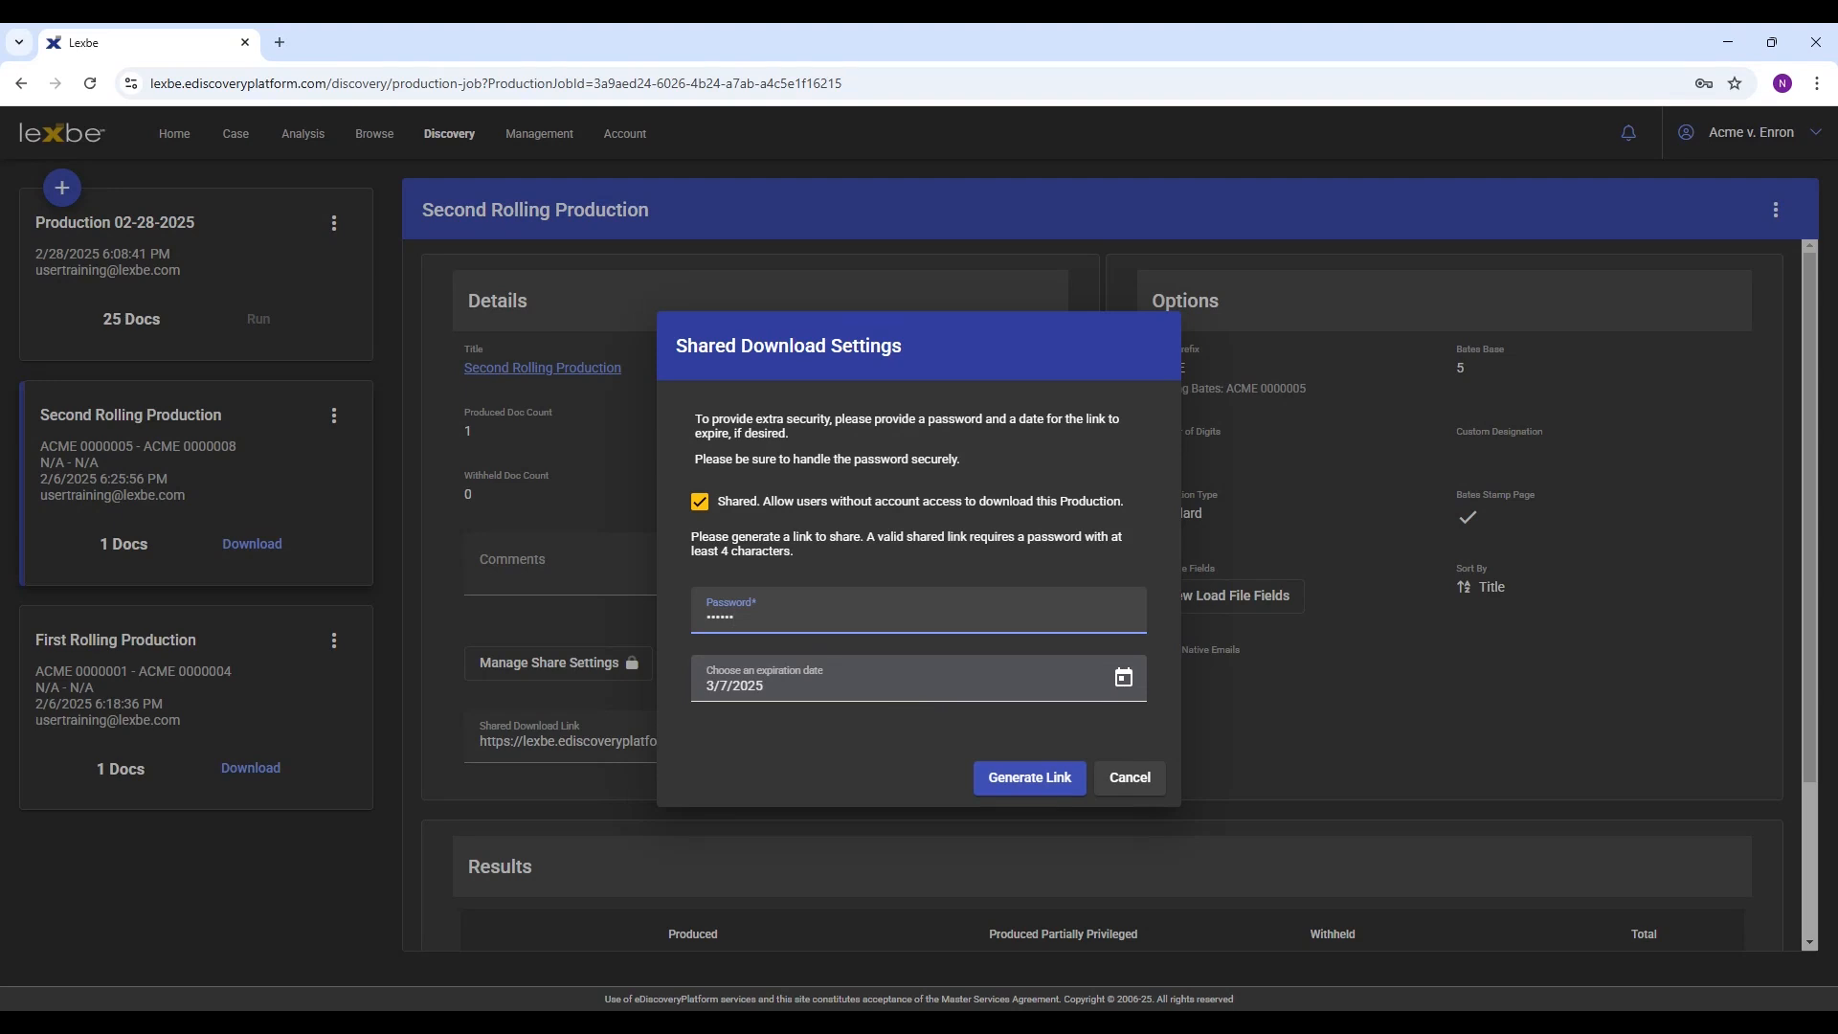
{"action": "left_click", "coordinate": [1022, 783]}
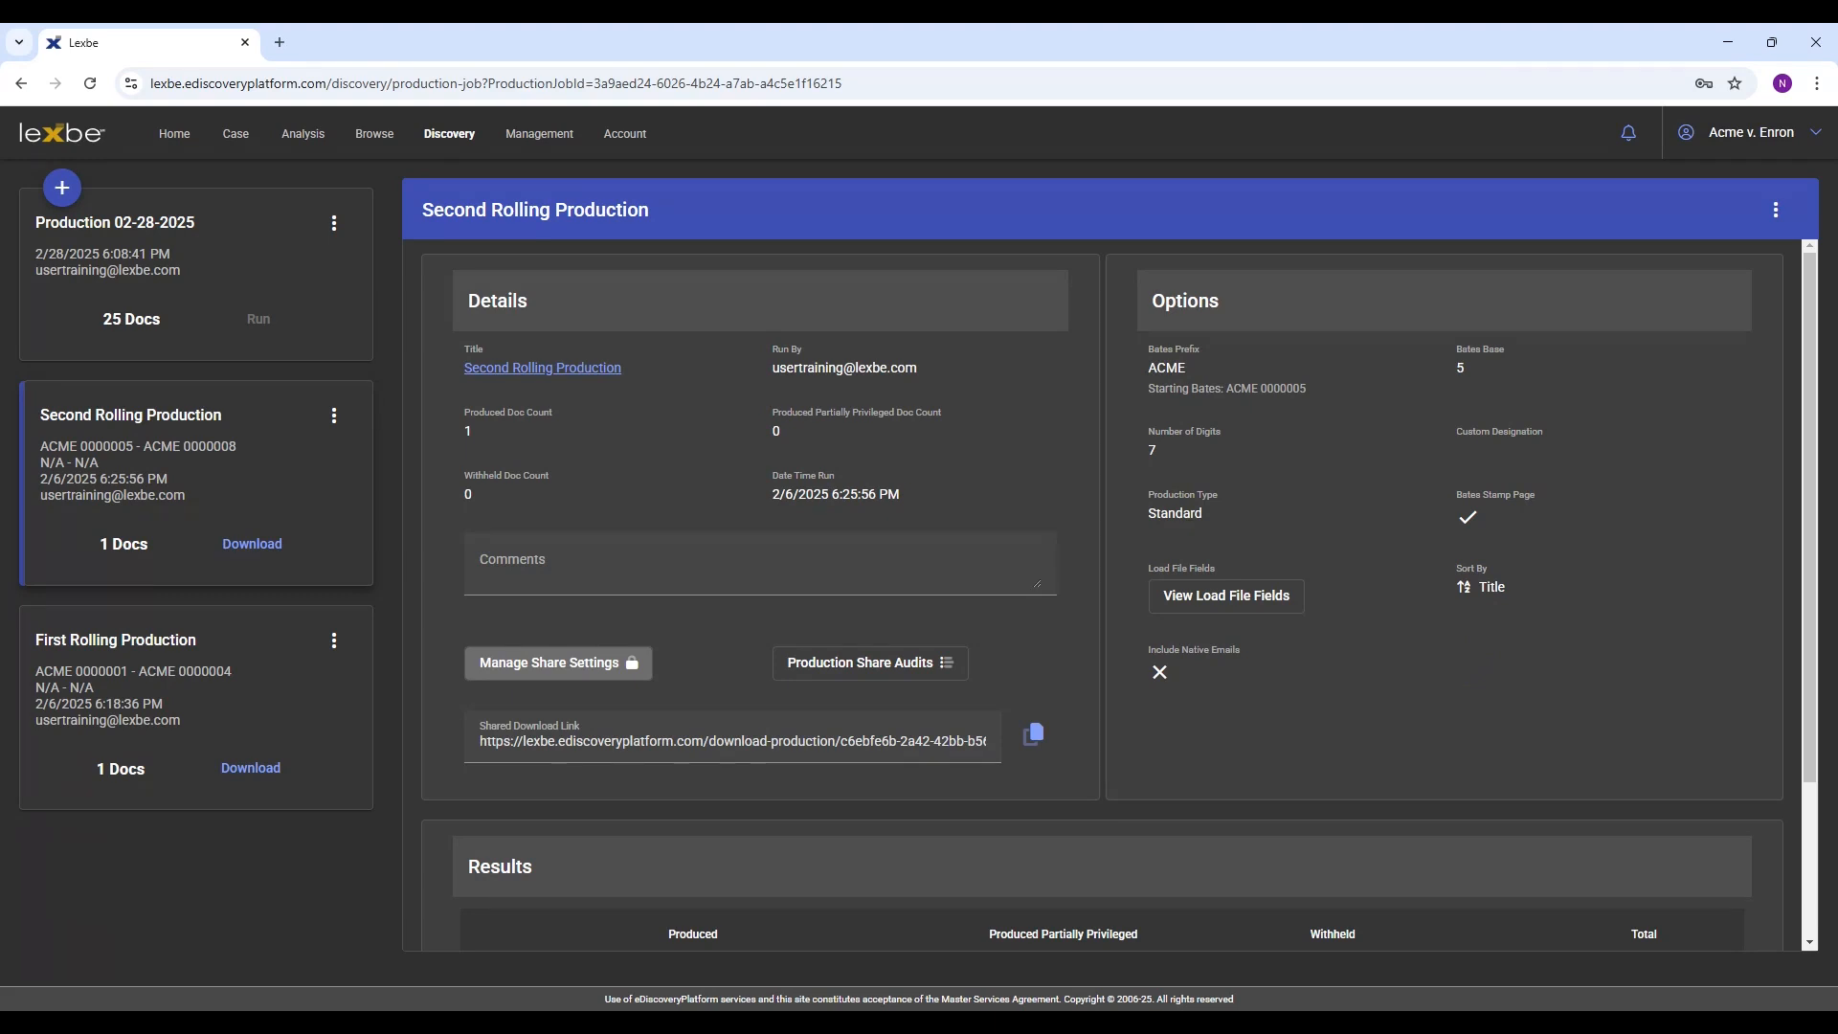
Review the additional actions offered for the Second Rolling Production and the help and support options of the account
{"action": "left_click", "coordinate": [1773, 212]}
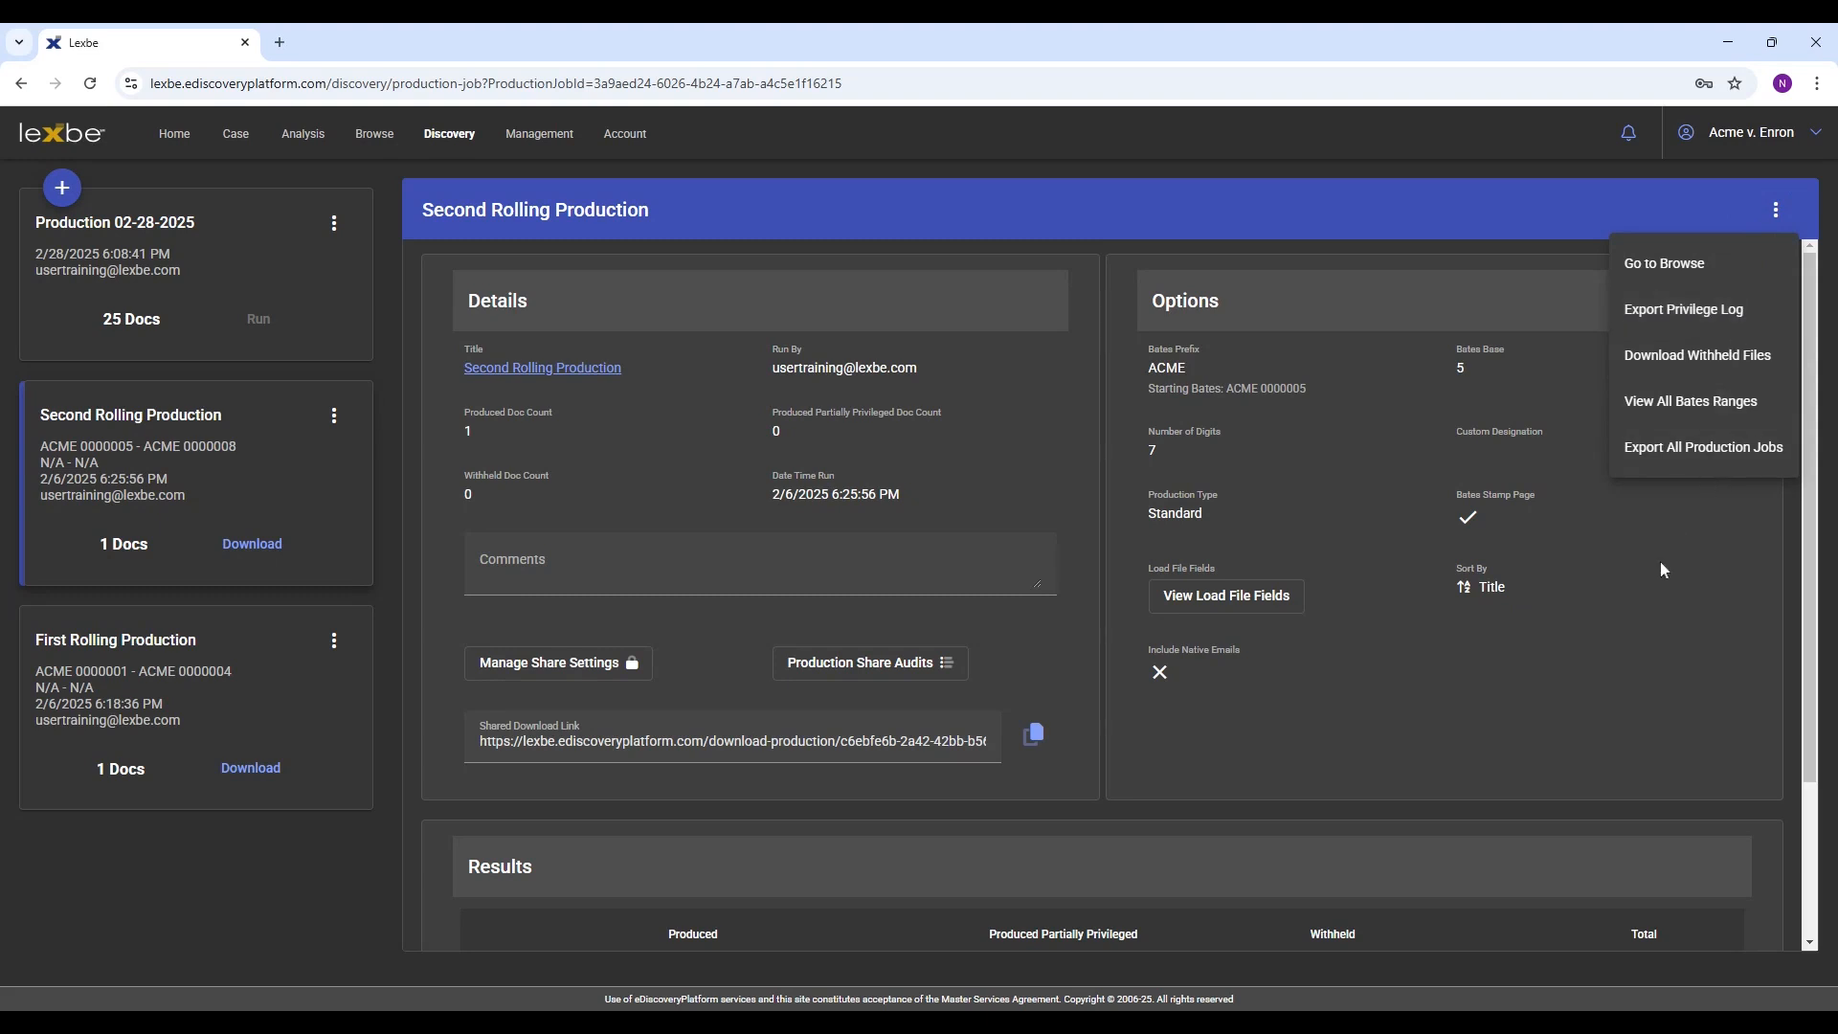
{"action": "left_click", "coordinate": [1634, 586]}
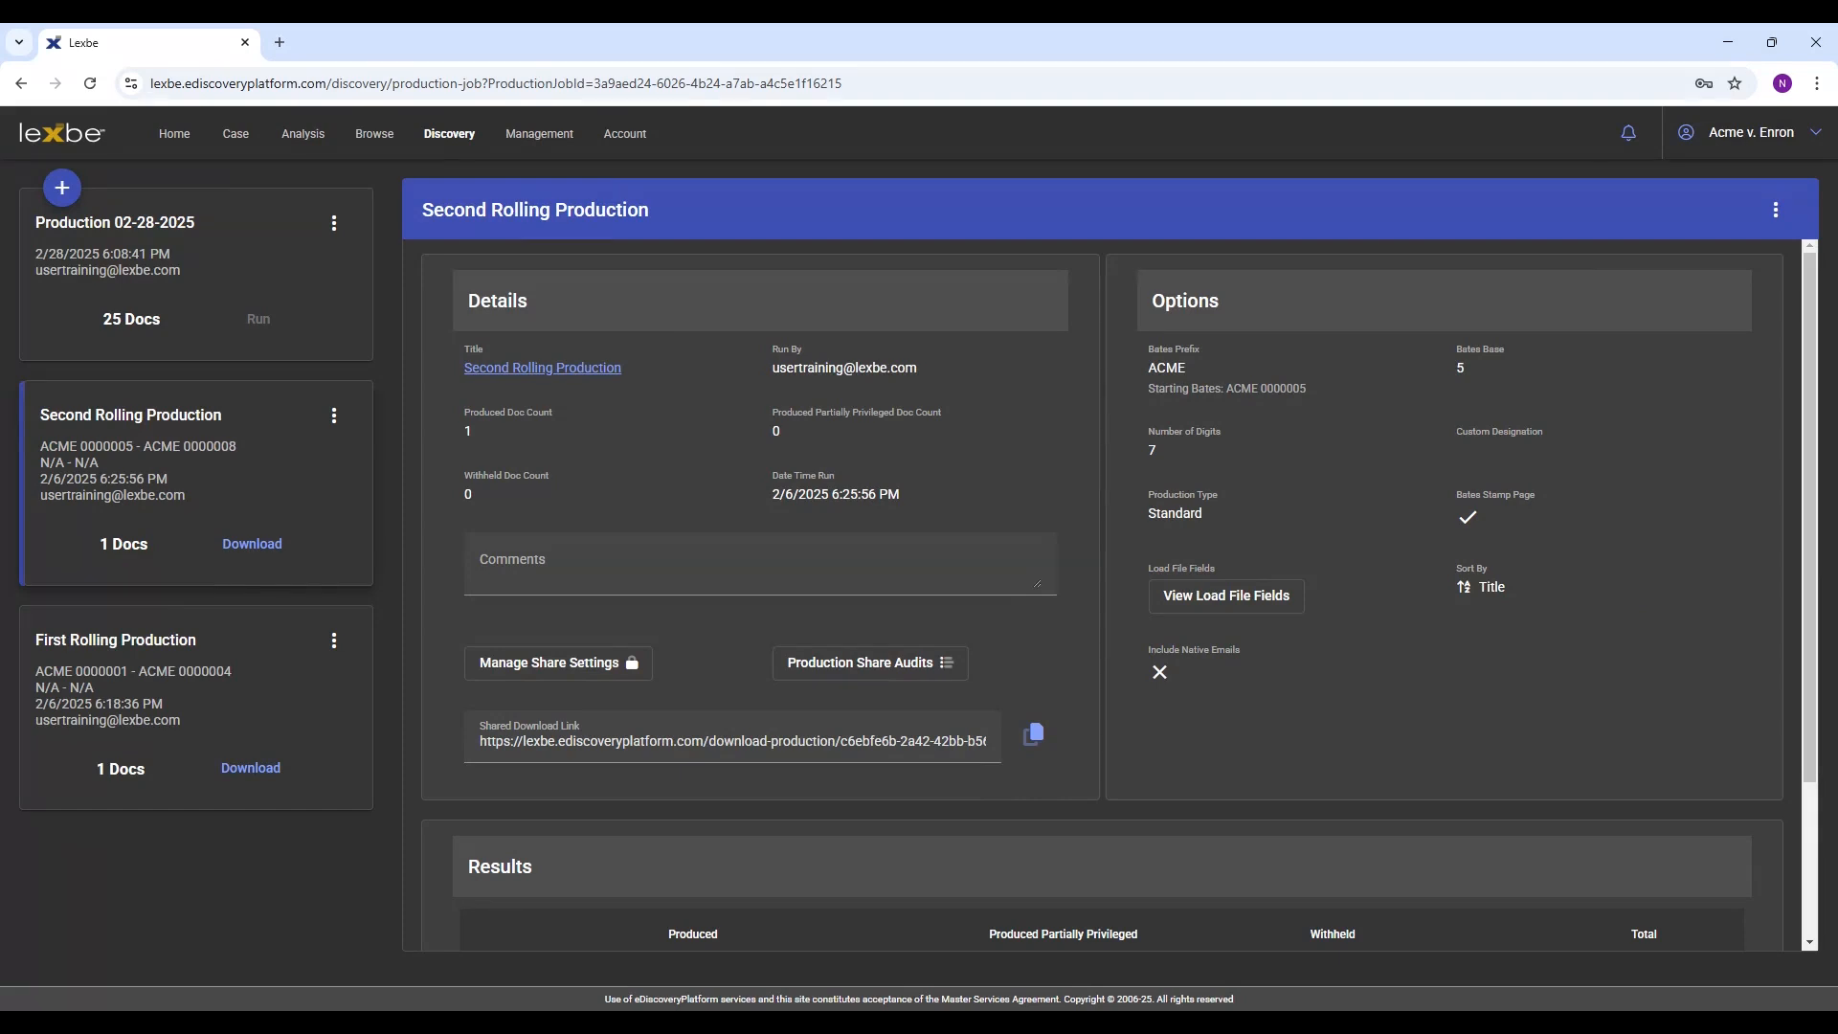
{"action": "left_click", "coordinate": [1729, 134]}
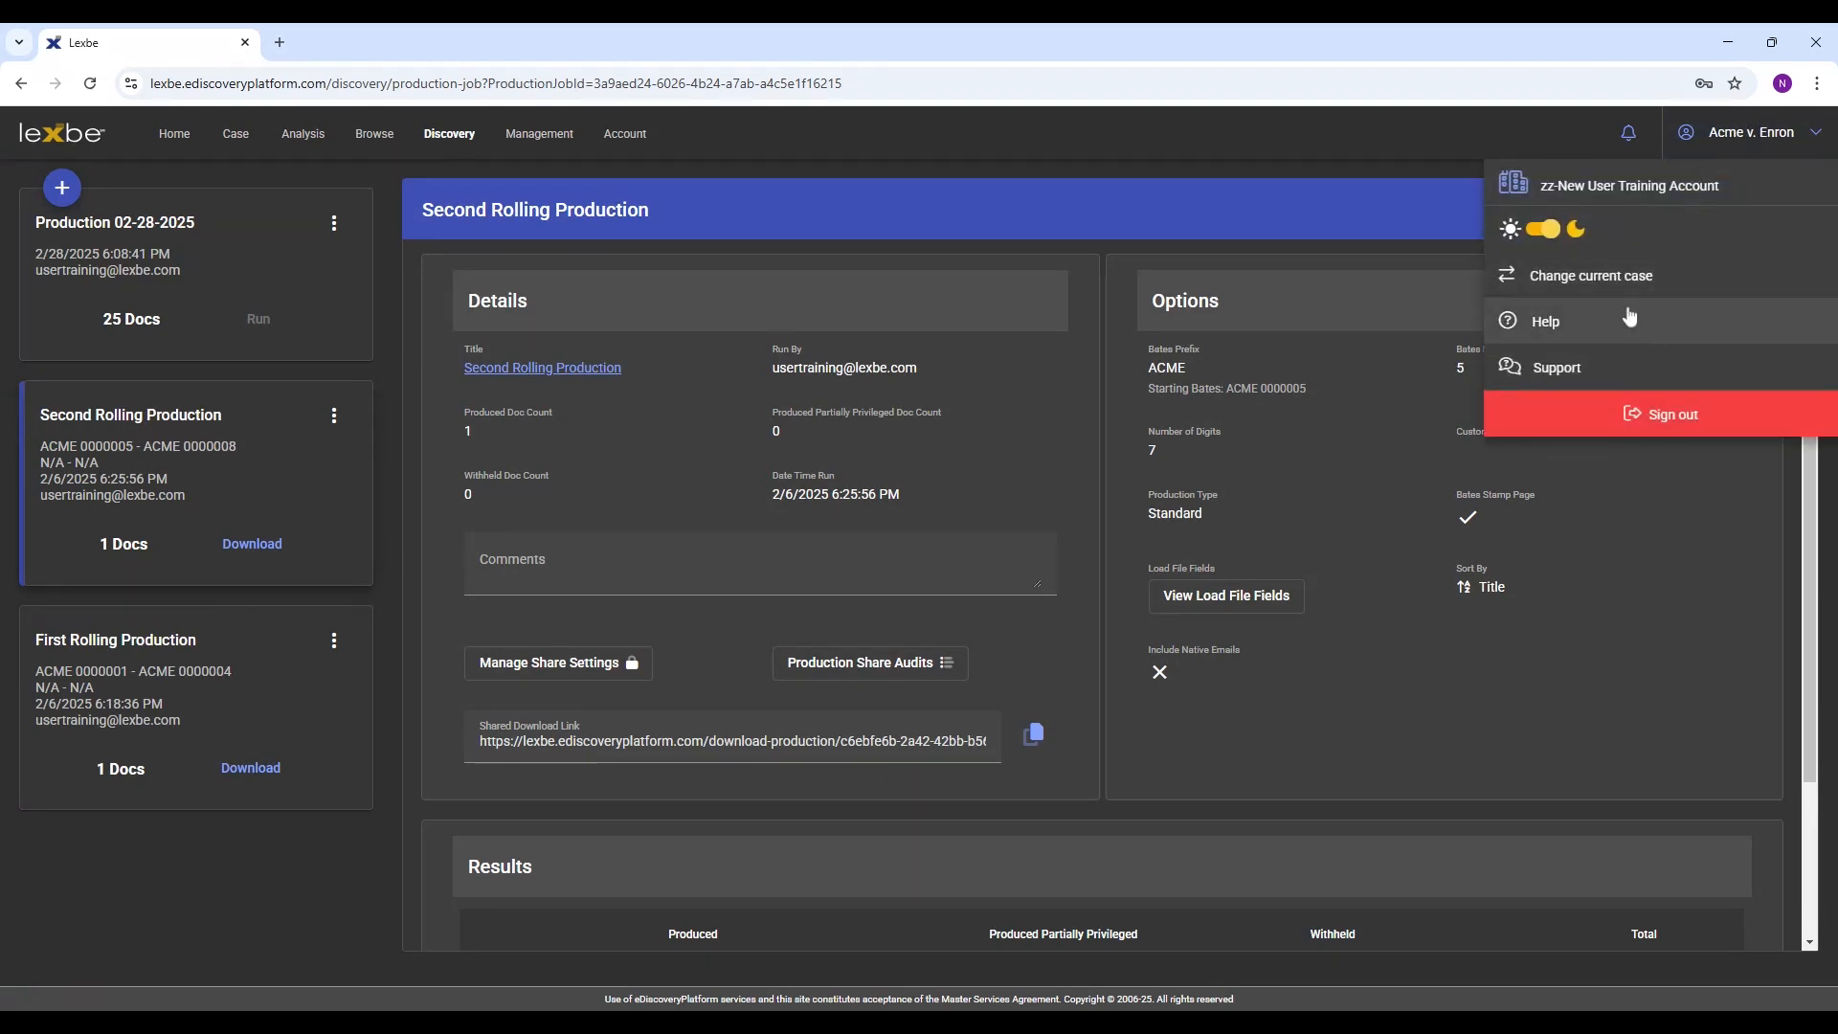